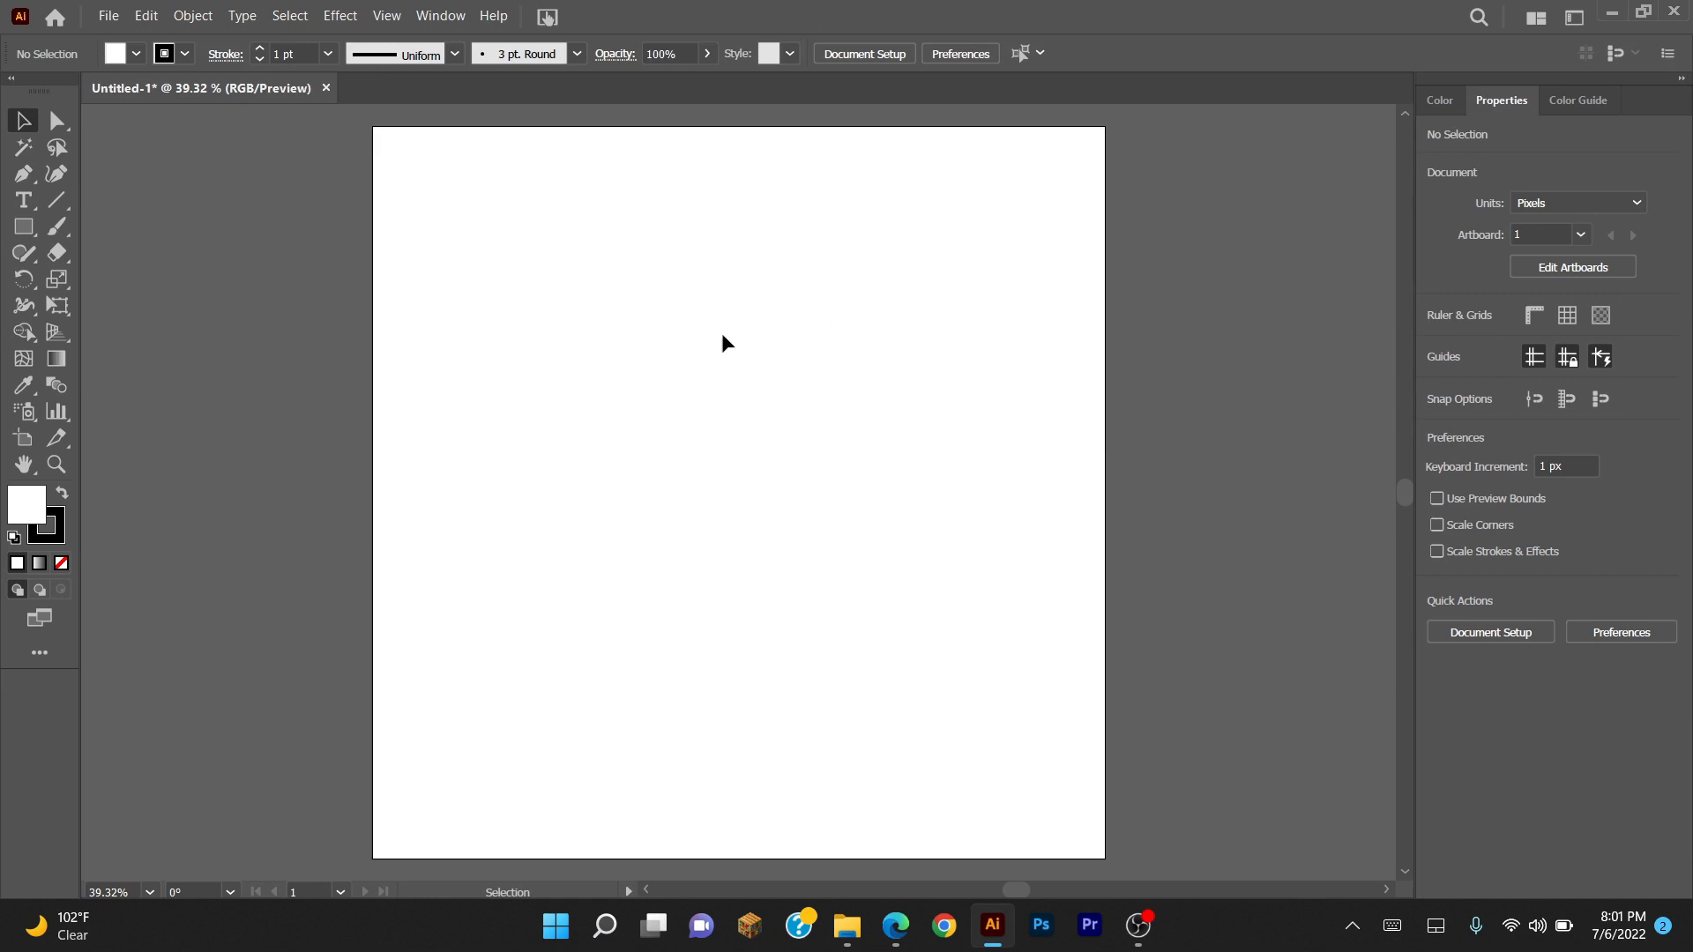
# - Draw a square about 357 px wide with the Rectangle tool and place a copy directly beside it on the right
pyautogui.click(24, 226)
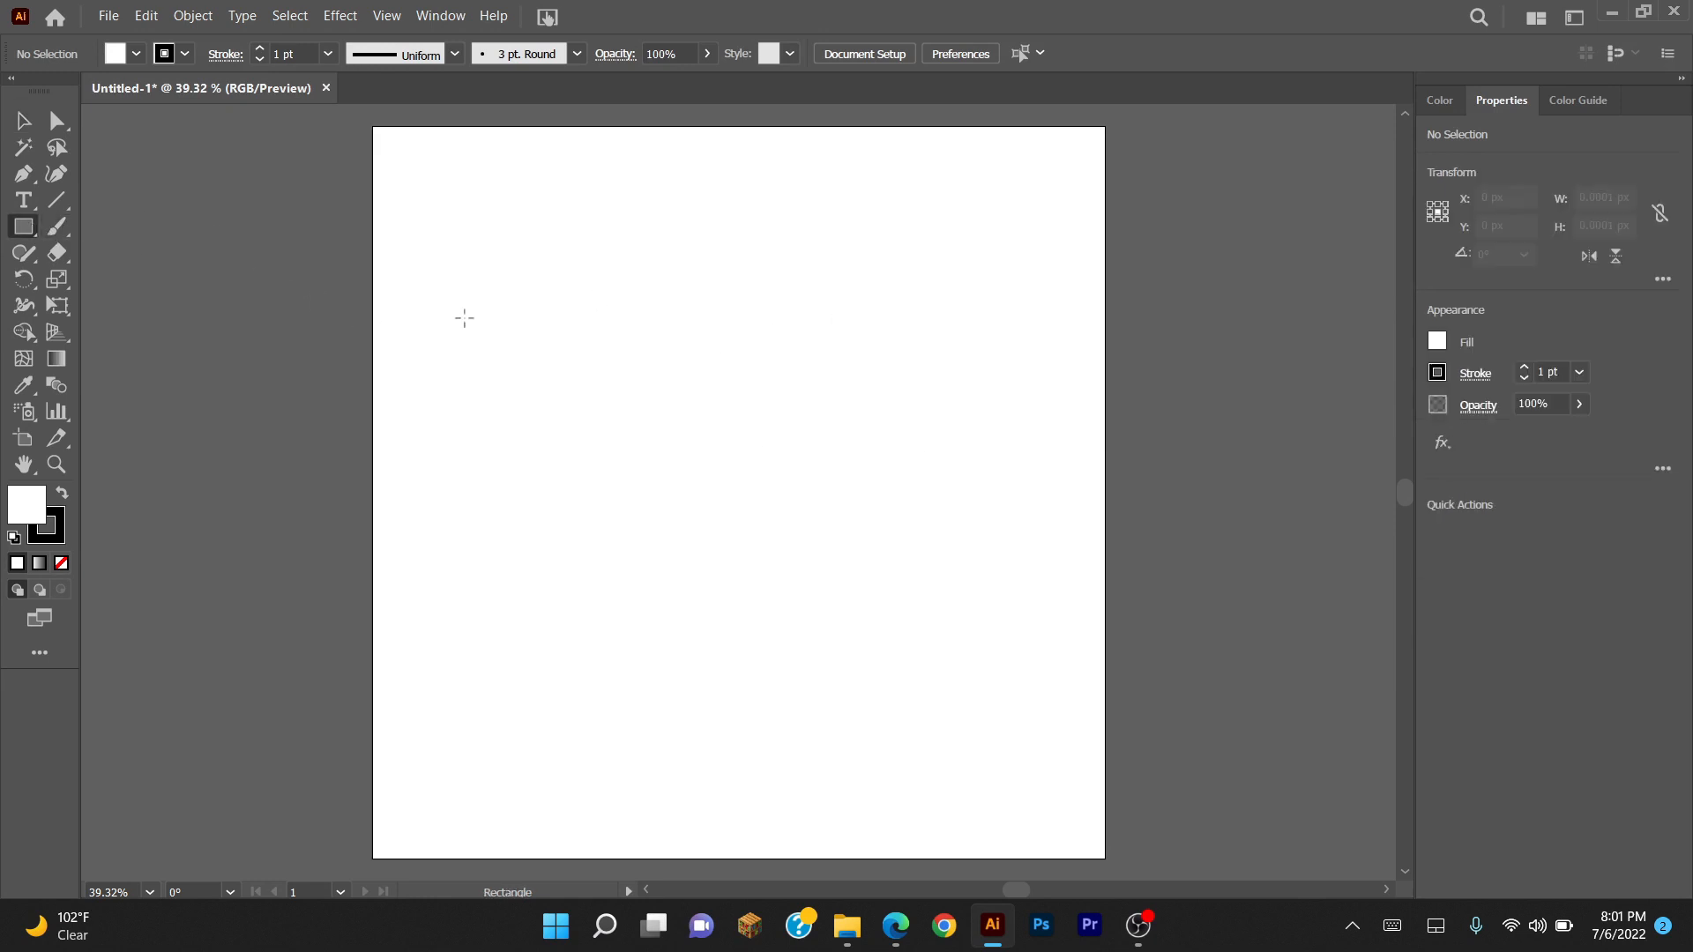
pyautogui.moveTo(435, 268)
pyautogui.mouseDown()
pyautogui.moveTo(647, 412)
pyautogui.moveTo(678, 510)
pyautogui.mouseUp()
pyautogui.click(24, 121)
pyautogui.moveTo(567, 405); pyautogui.dragTo(810, 400)
# - Fill the left square with blue and remove its stroke
pyautogui.click(462, 221)
pyautogui.click(515, 318)
pyautogui.click(1437, 343)
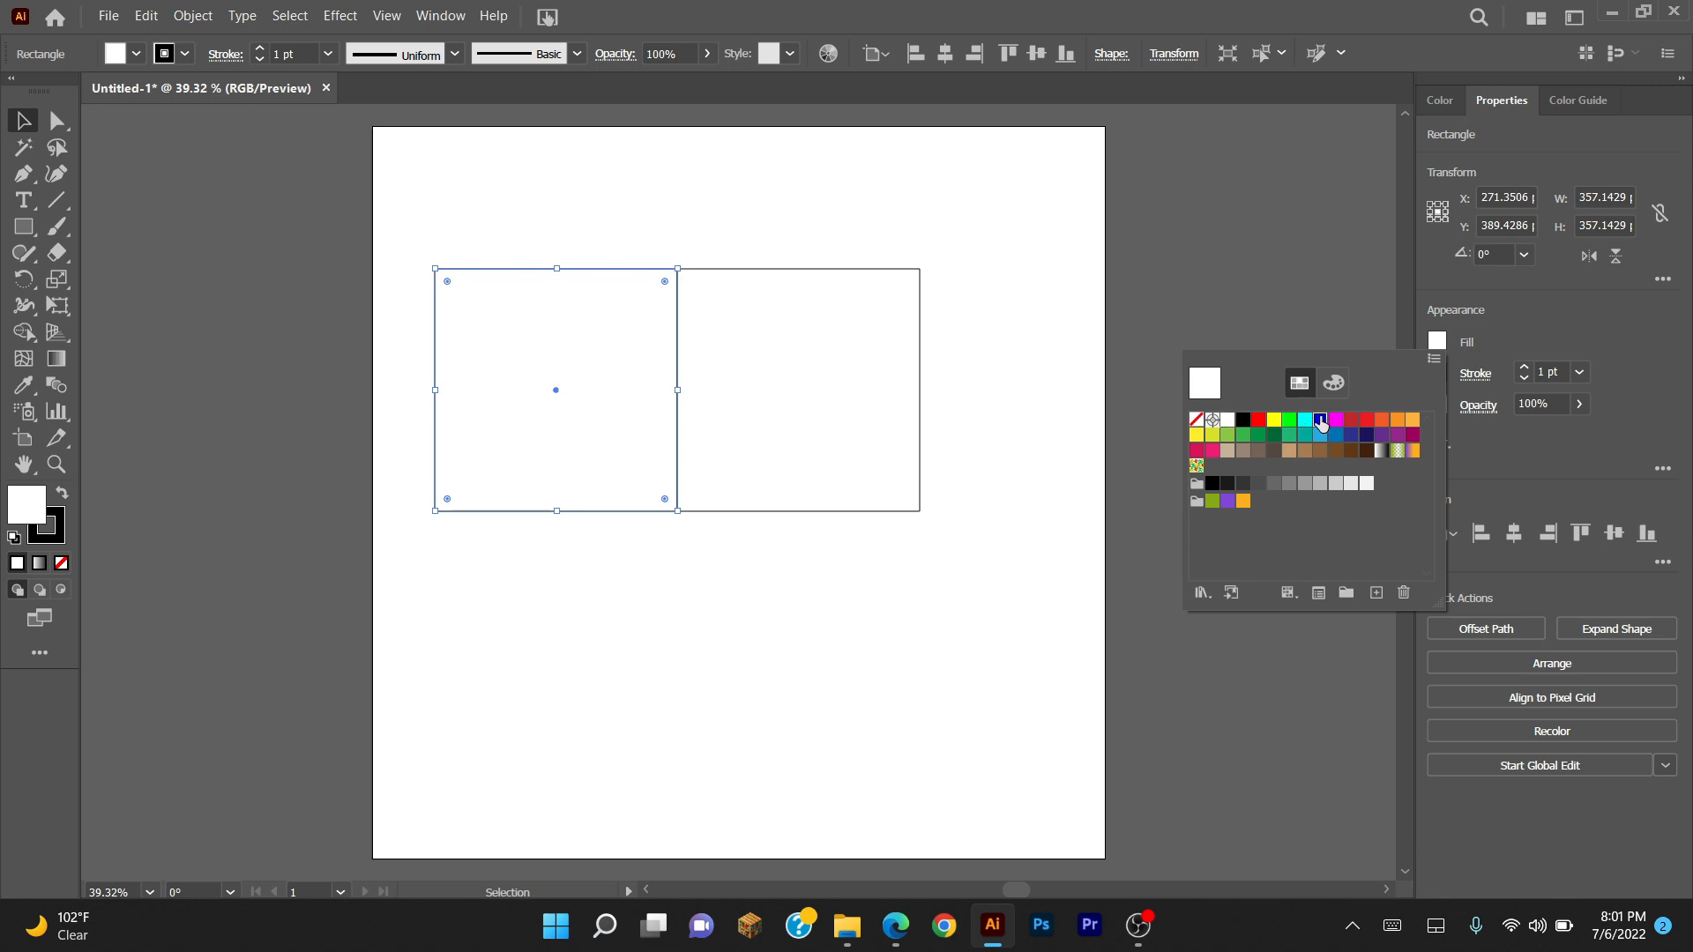
pyautogui.click(1320, 422)
pyautogui.click(1438, 371)
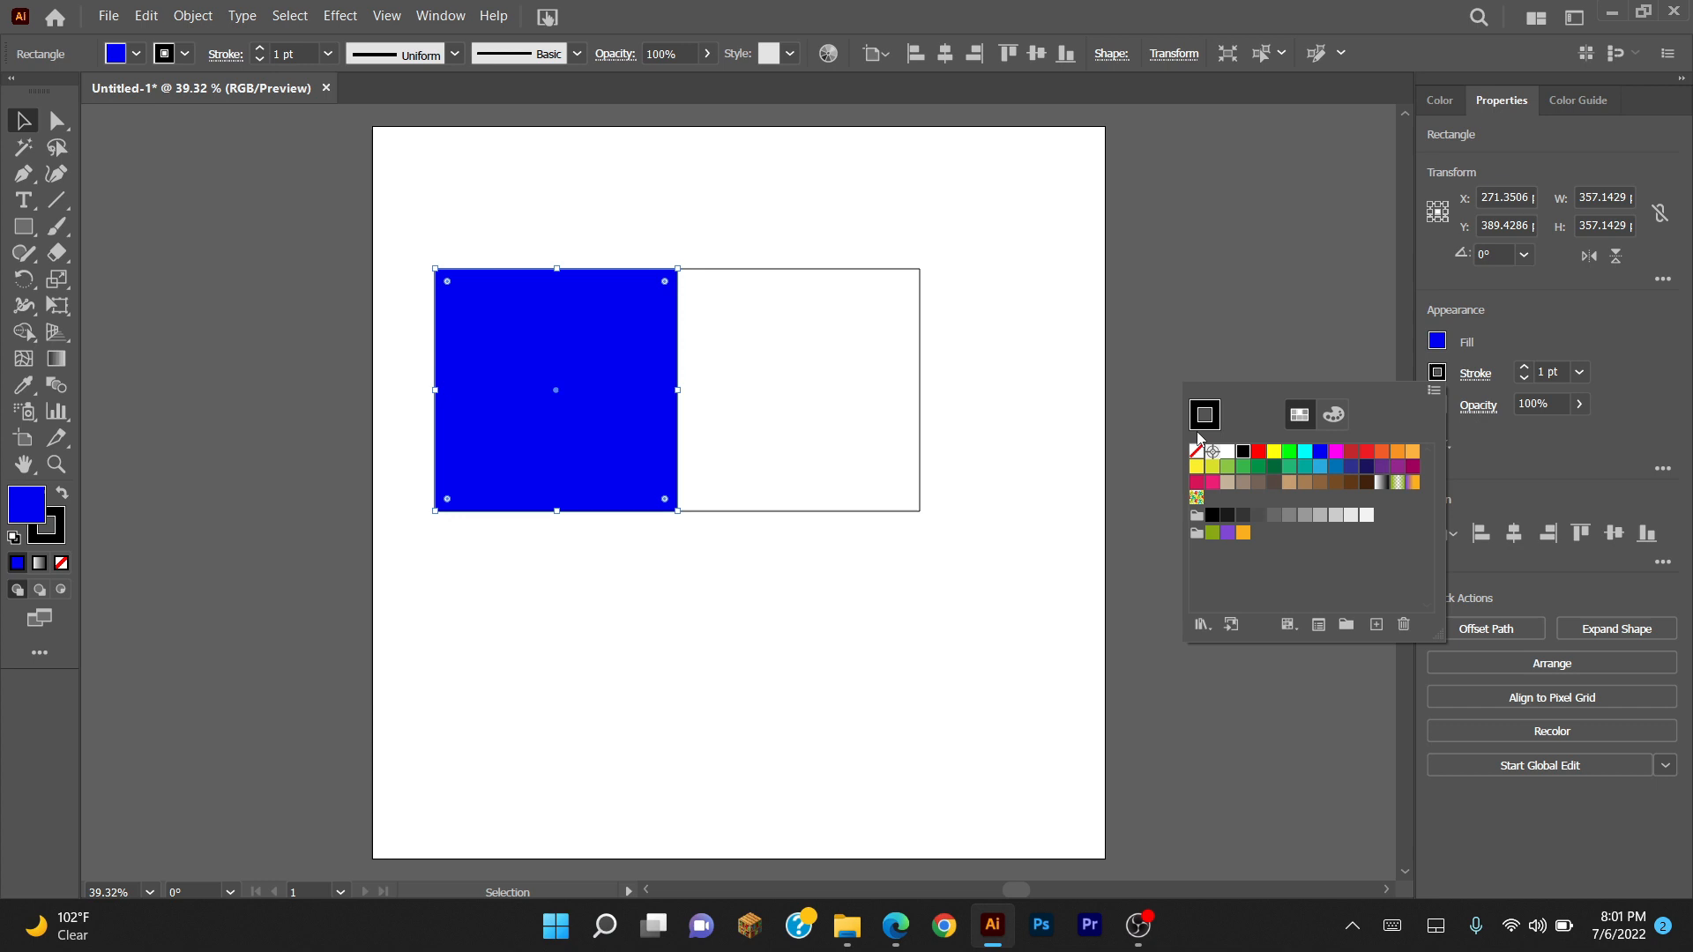
# - Fill the right square with red and remove its stroke
pyautogui.click(834, 315)
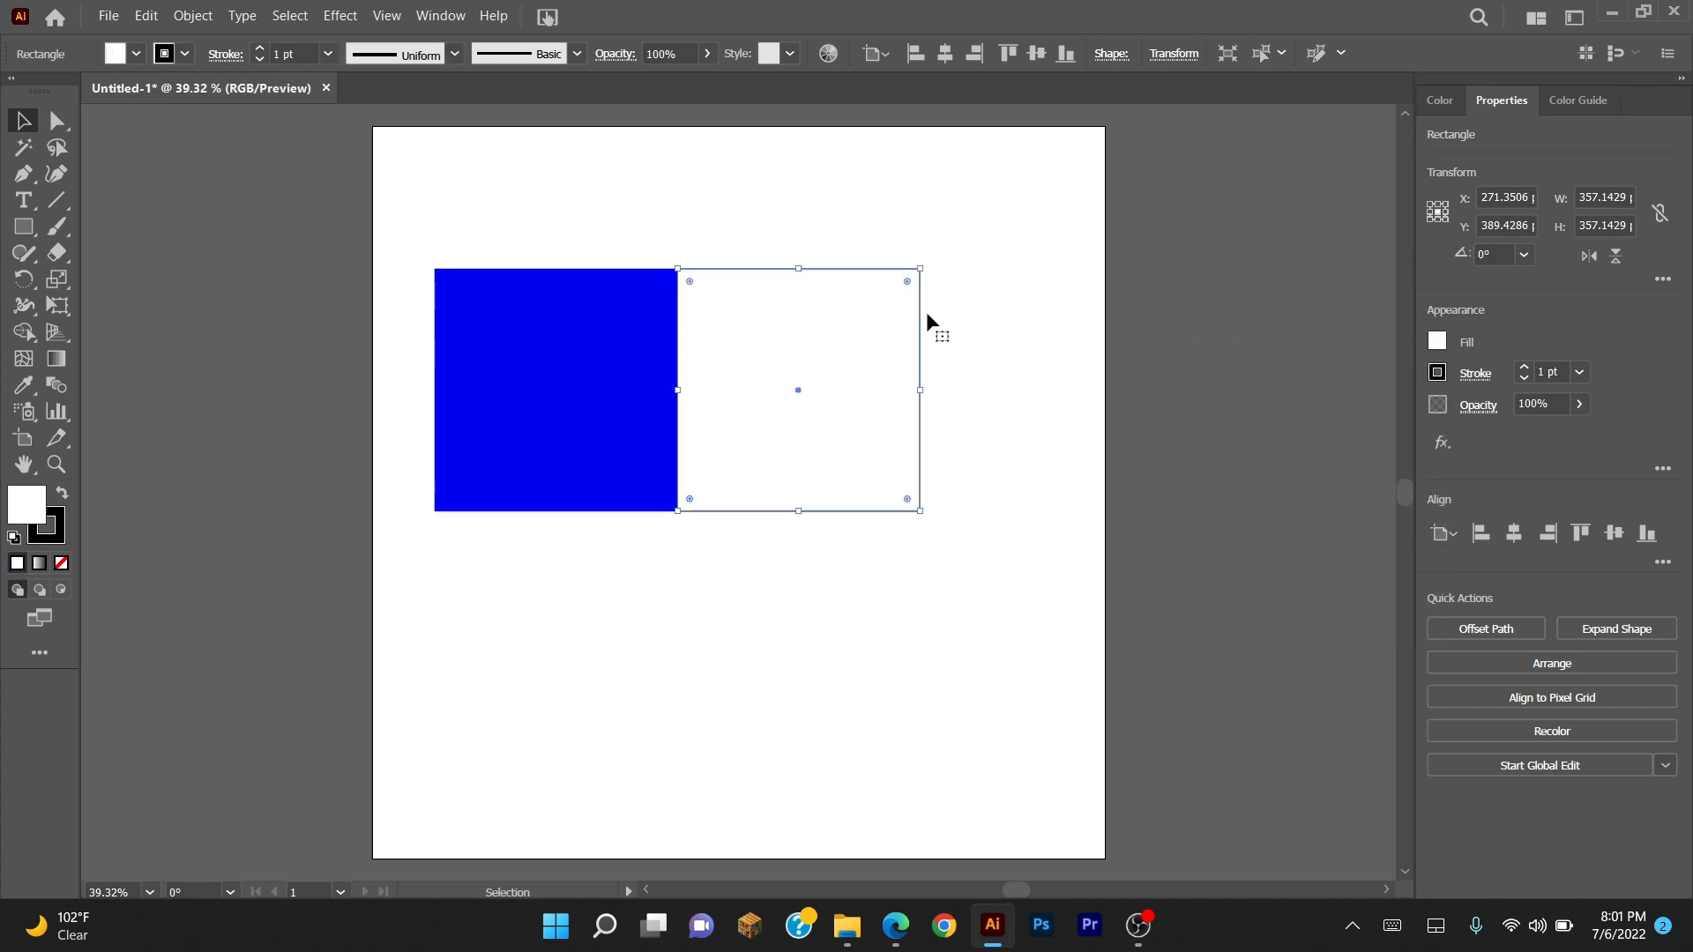
pyautogui.click(1437, 342)
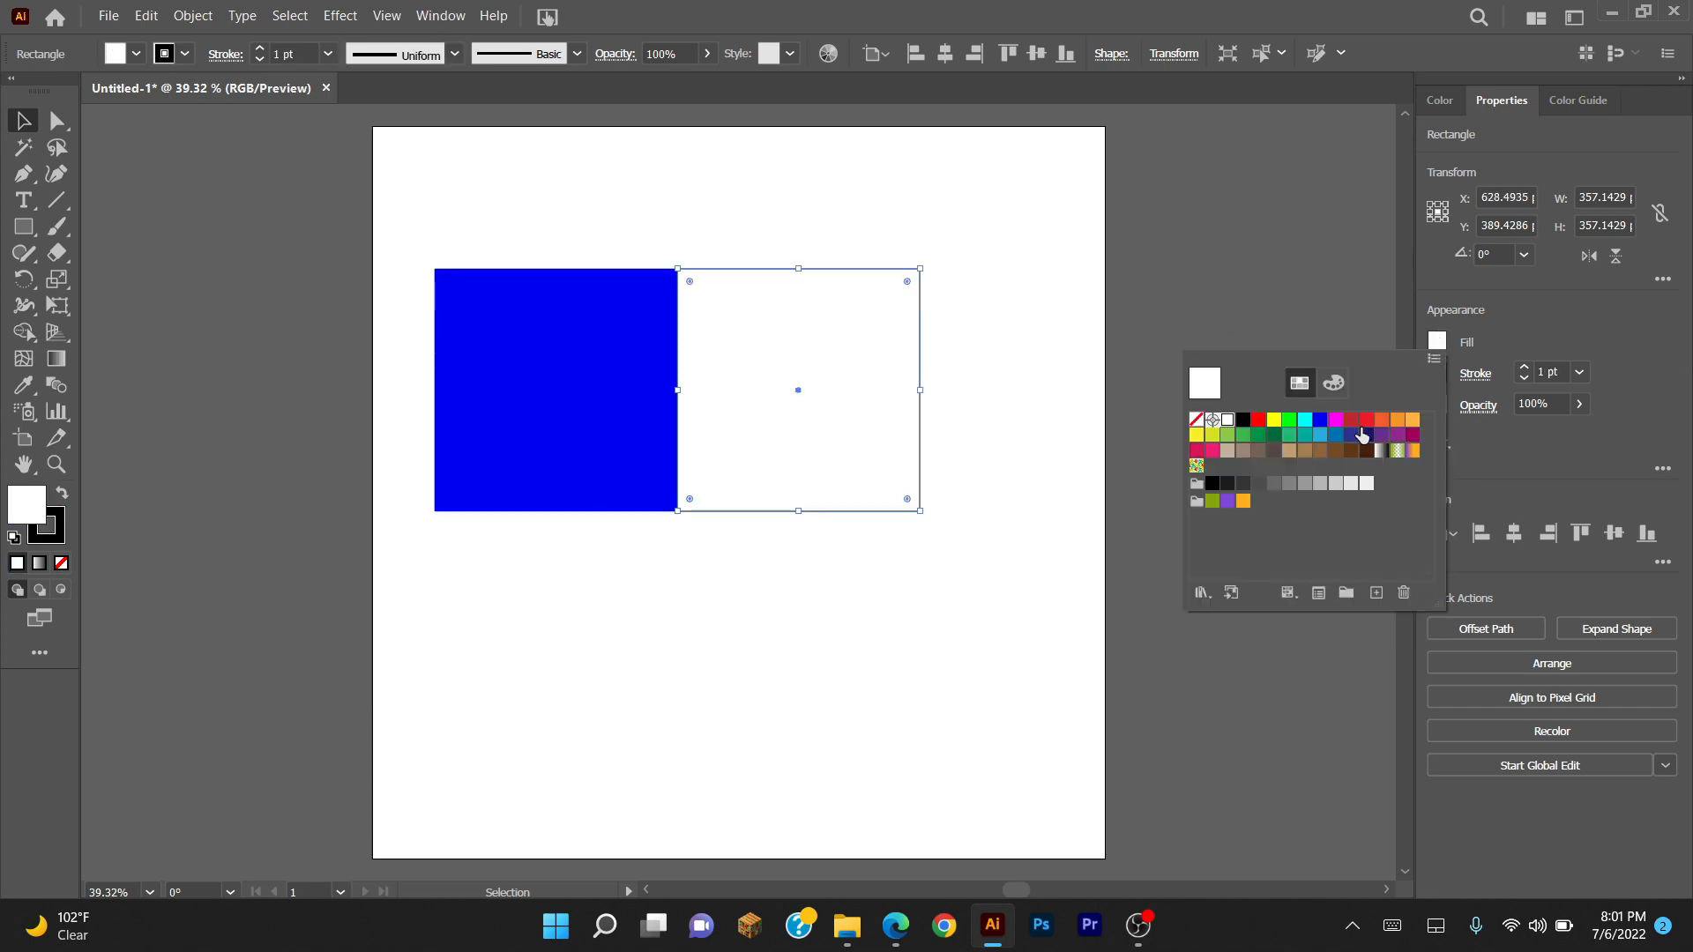
pyautogui.click(1352, 422)
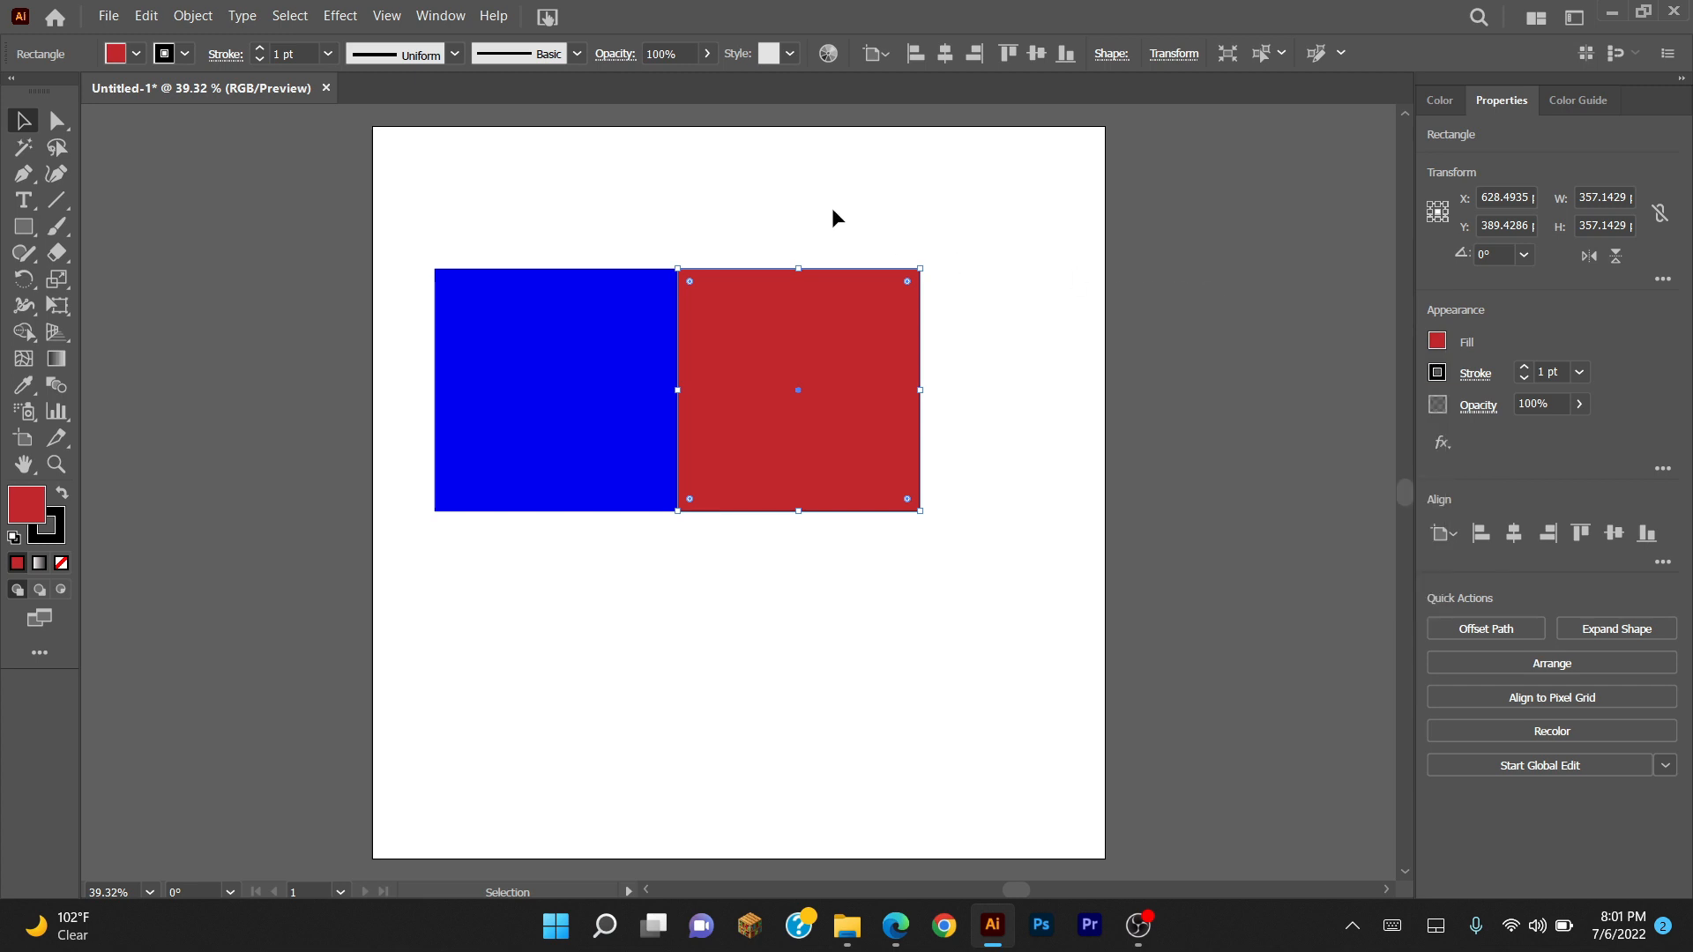
pyautogui.click(589, 216)
pyautogui.moveTo(722, 348); pyautogui.dragTo(724, 353)
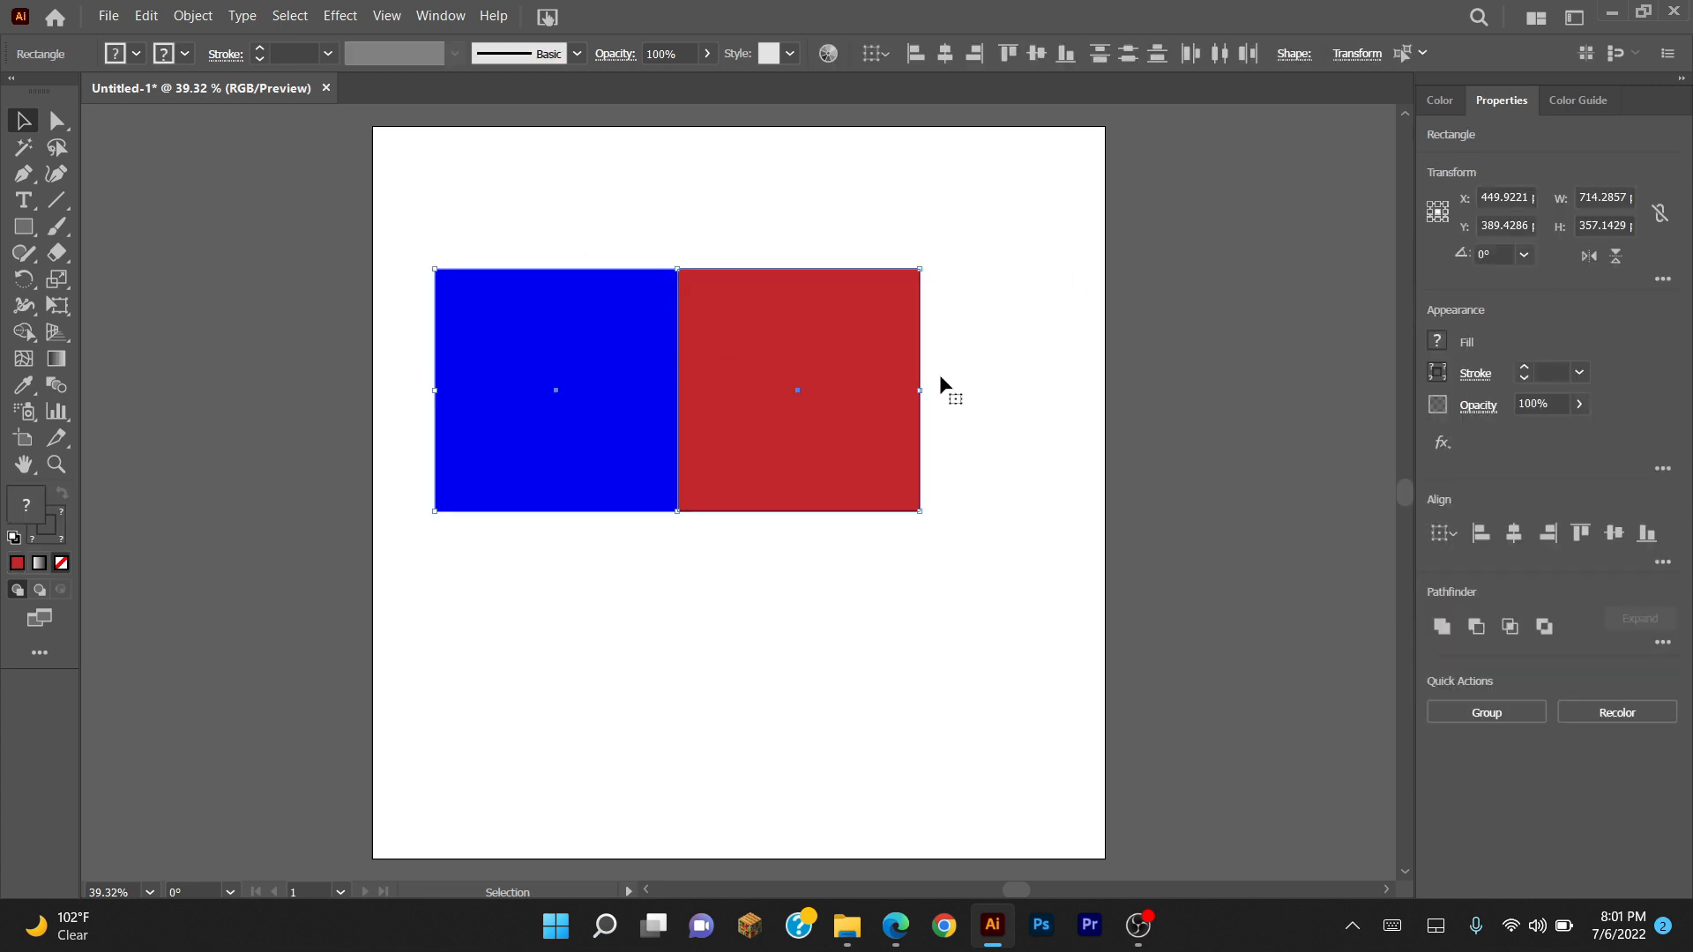
pyautogui.click(1136, 393)
pyautogui.click(812, 359)
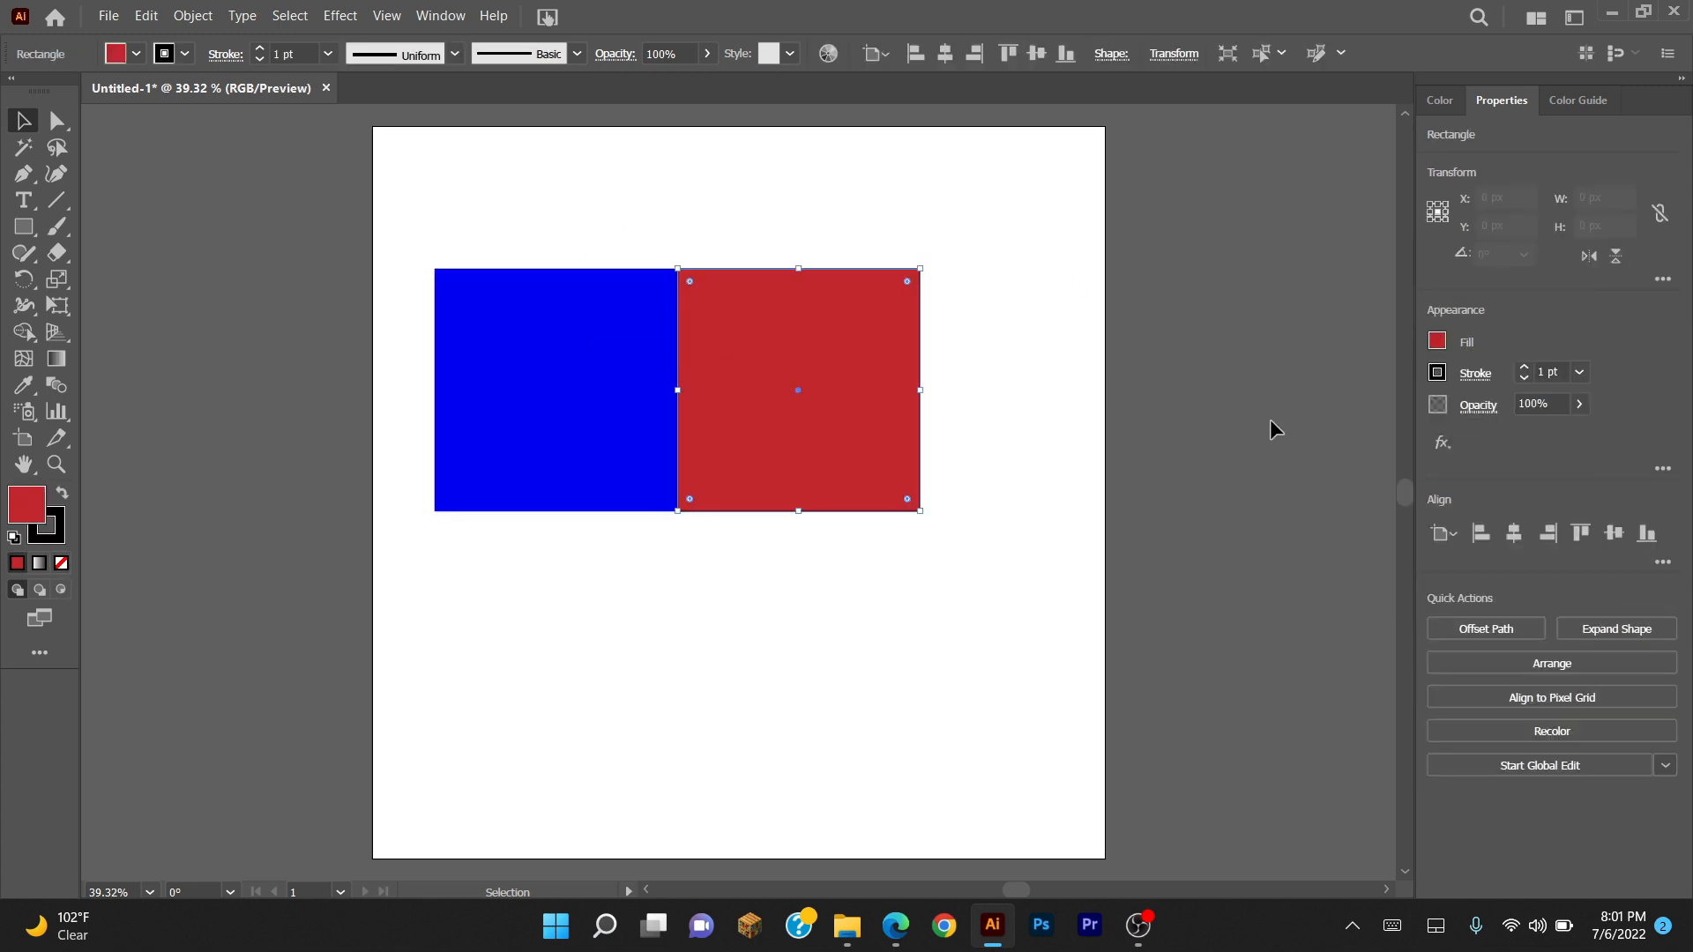
pyautogui.click(1437, 373)
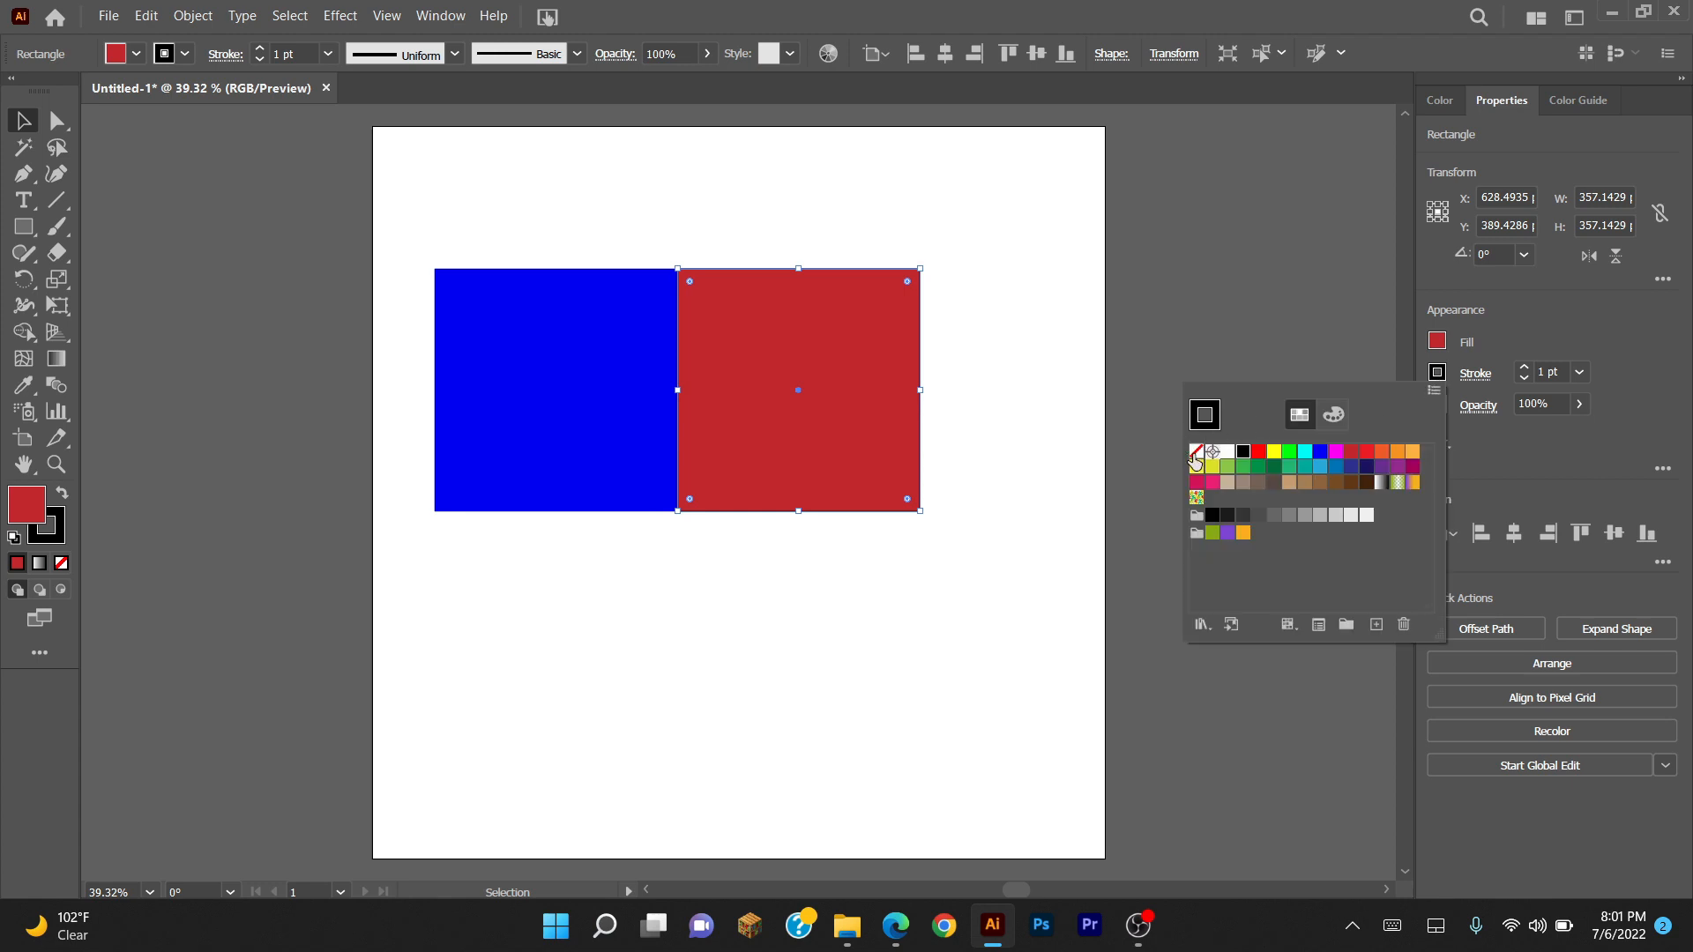
pyautogui.click(1196, 453)
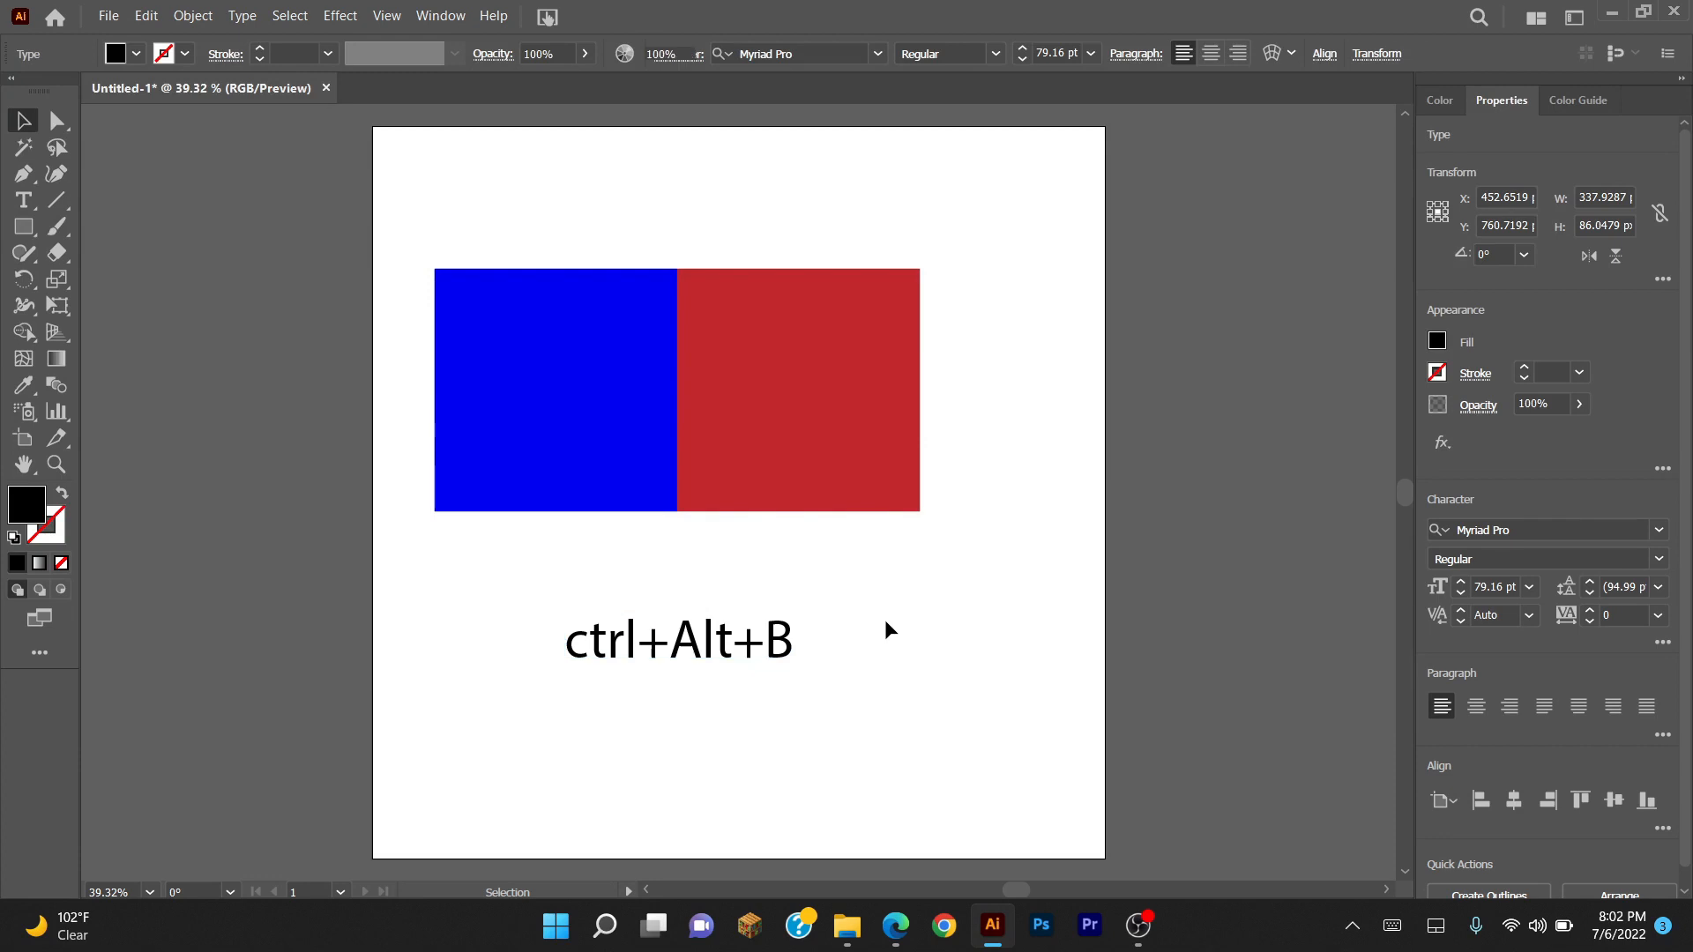
# - Select the blue and red squares together and make a blend between them
pyautogui.click(885, 619)
pyautogui.click(716, 639)
pyautogui.click(547, 192)
pyautogui.moveTo(500, 256); pyautogui.dragTo(803, 425)
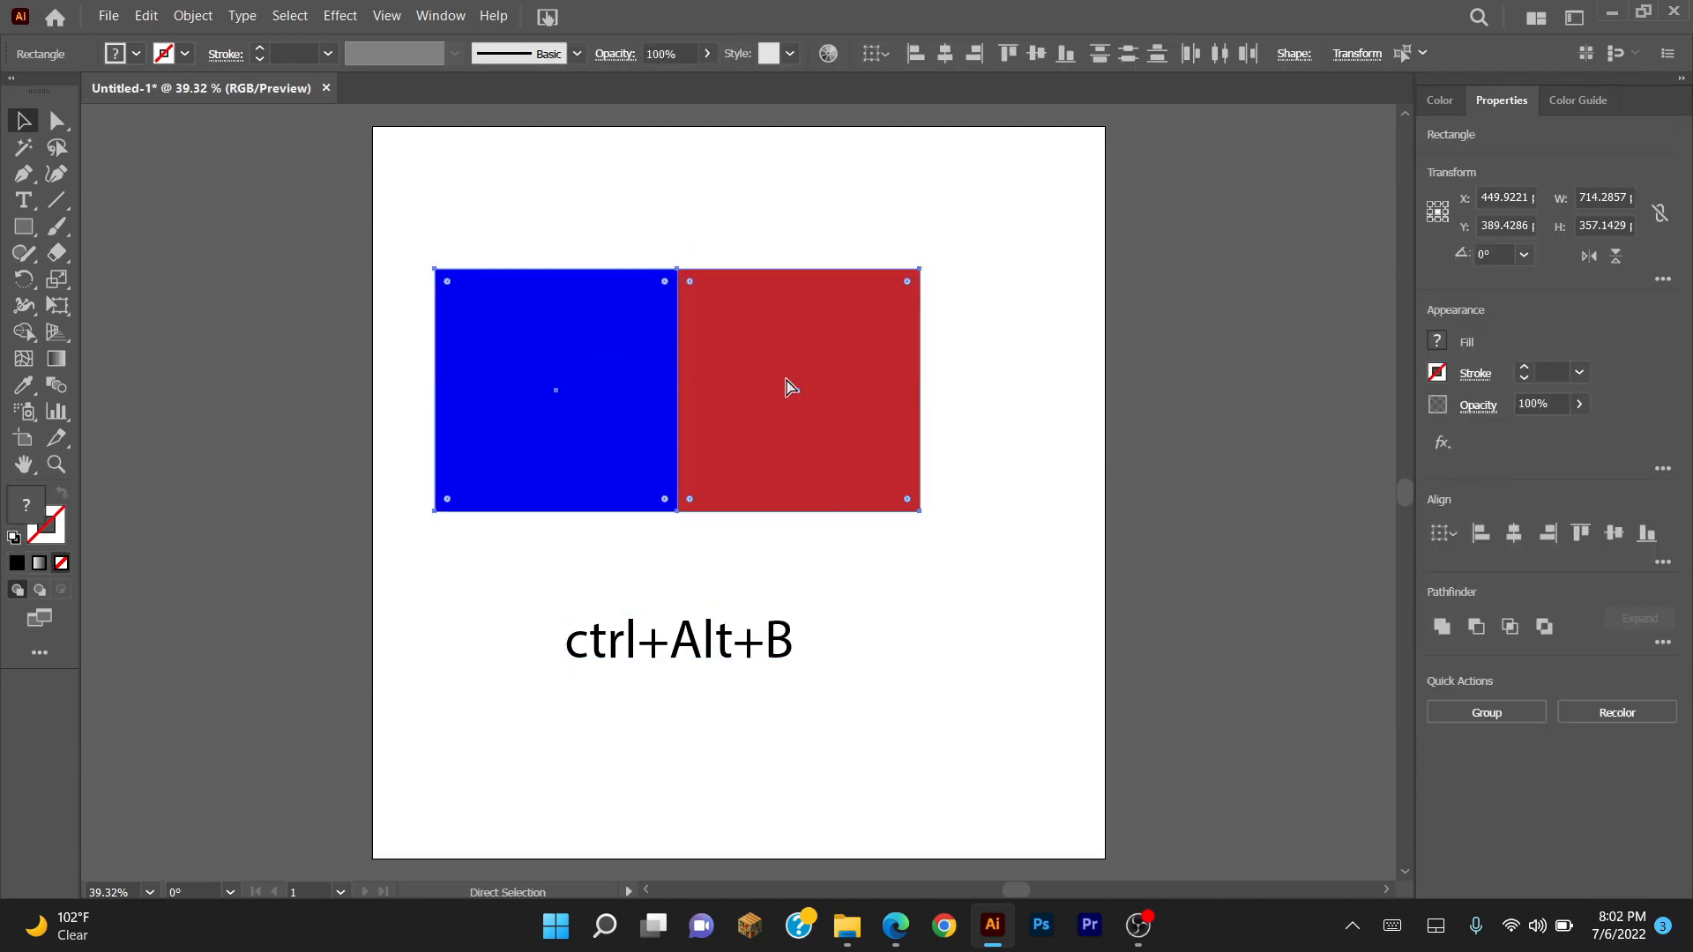
pyautogui.hotkey('ctrl', 'alt', 'b')
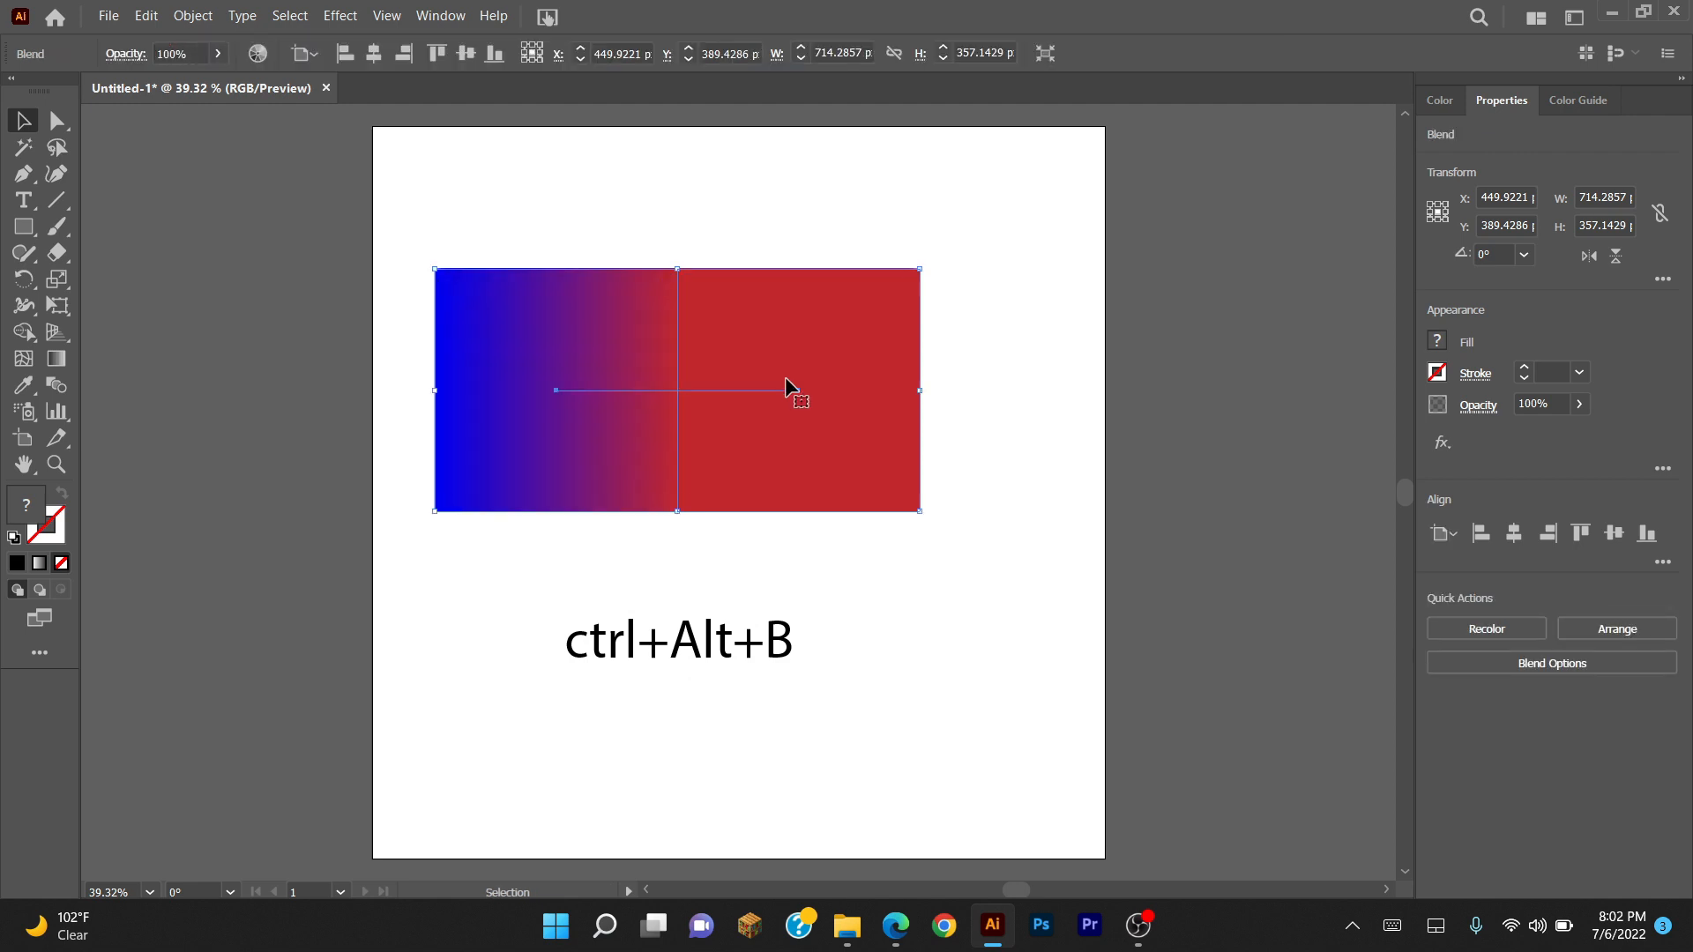
# - Delete the "ctrl+Alt+B" text below the blend
pyautogui.click(695, 598)
pyautogui.moveTo(706, 637); pyautogui.dragTo(643, 651)
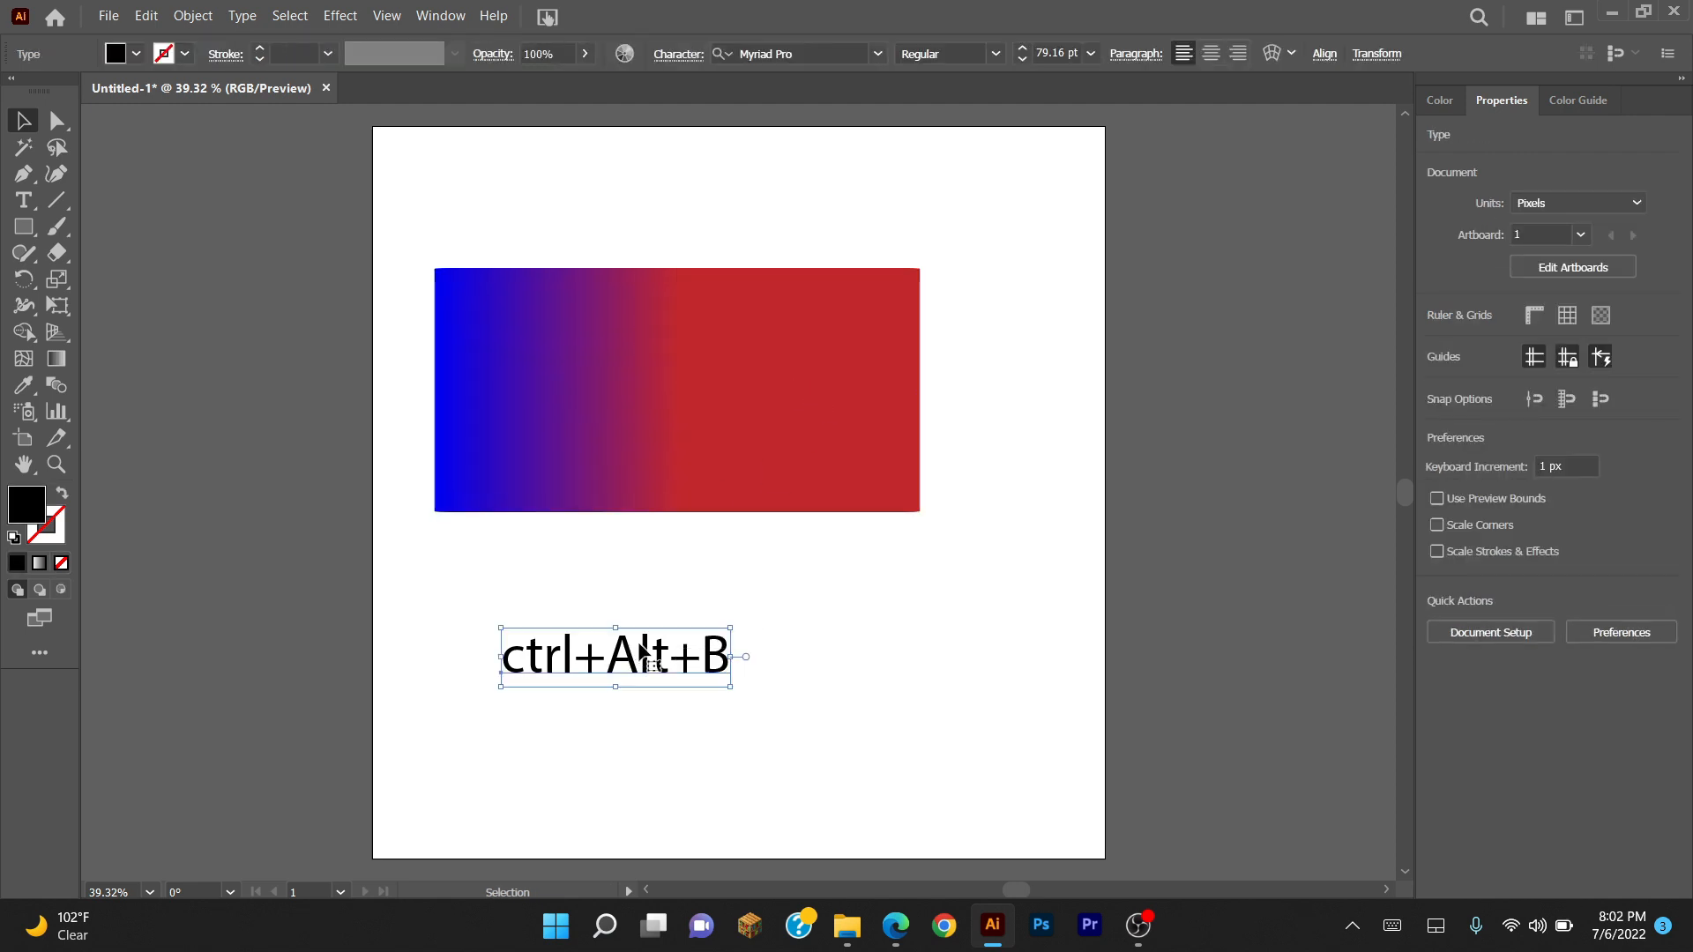
pyautogui.press('Delete')
# - Move the blend's red square to the artboard's lower-right corner and its blue square to the upper-left corner
pyautogui.moveTo(787, 395); pyautogui.dragTo(968, 715)
pyautogui.doubleClick(794, 361)
pyautogui.moveTo(552, 342); pyautogui.dragTo(465, 198)
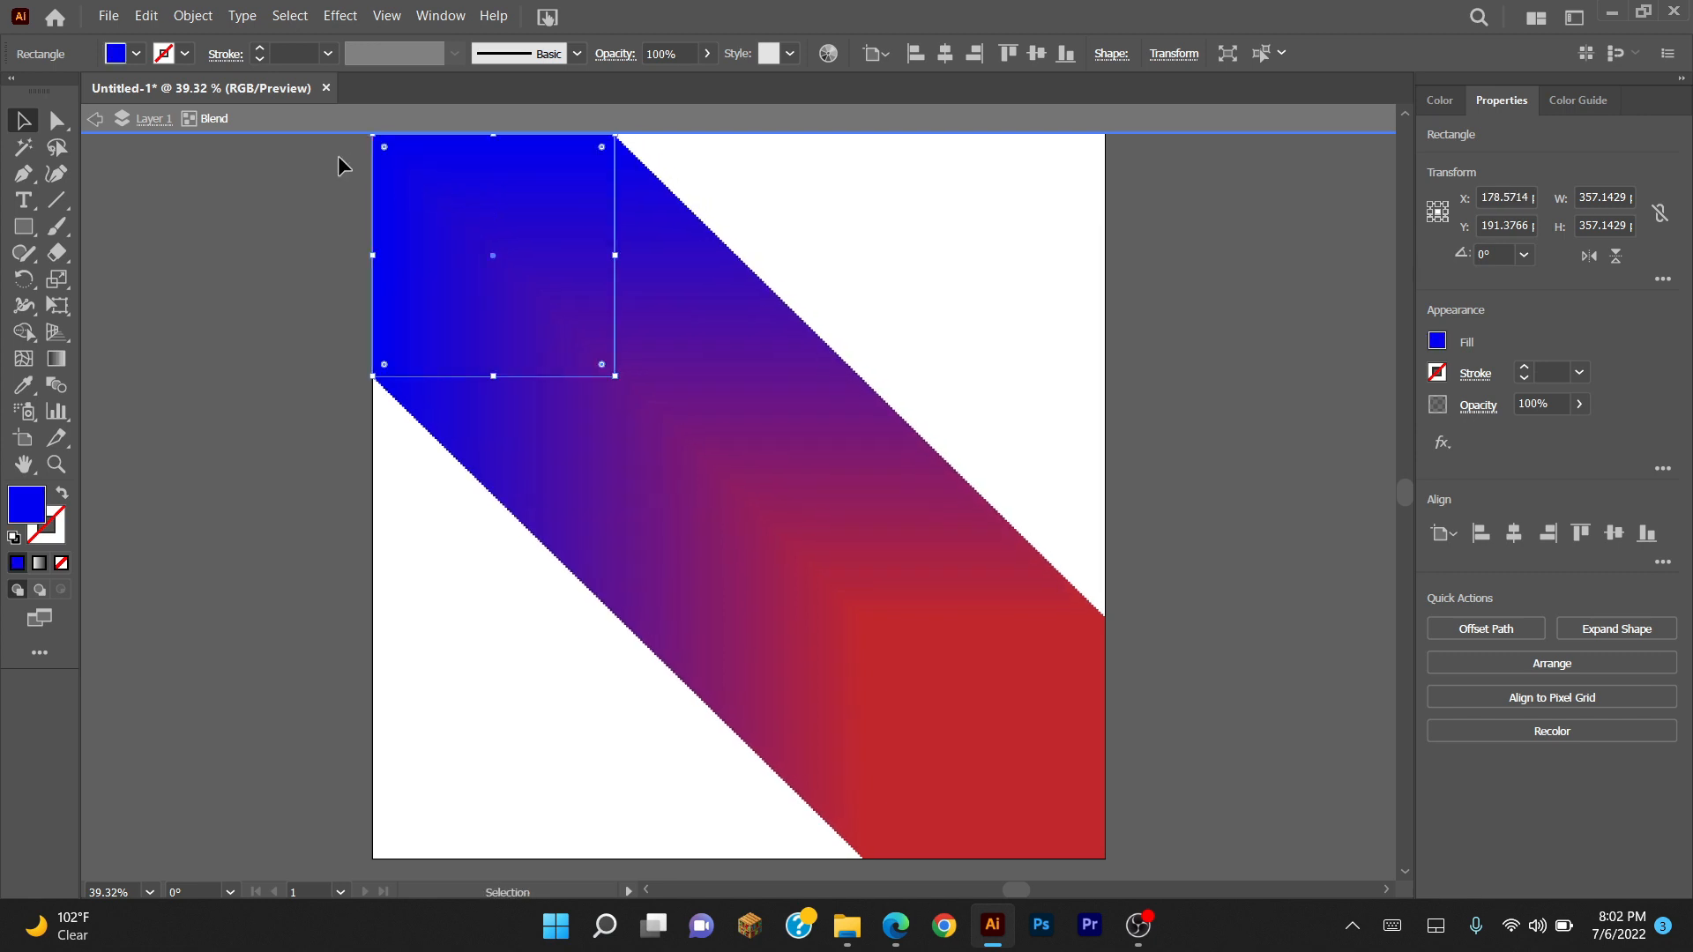
pyautogui.click(262, 209)
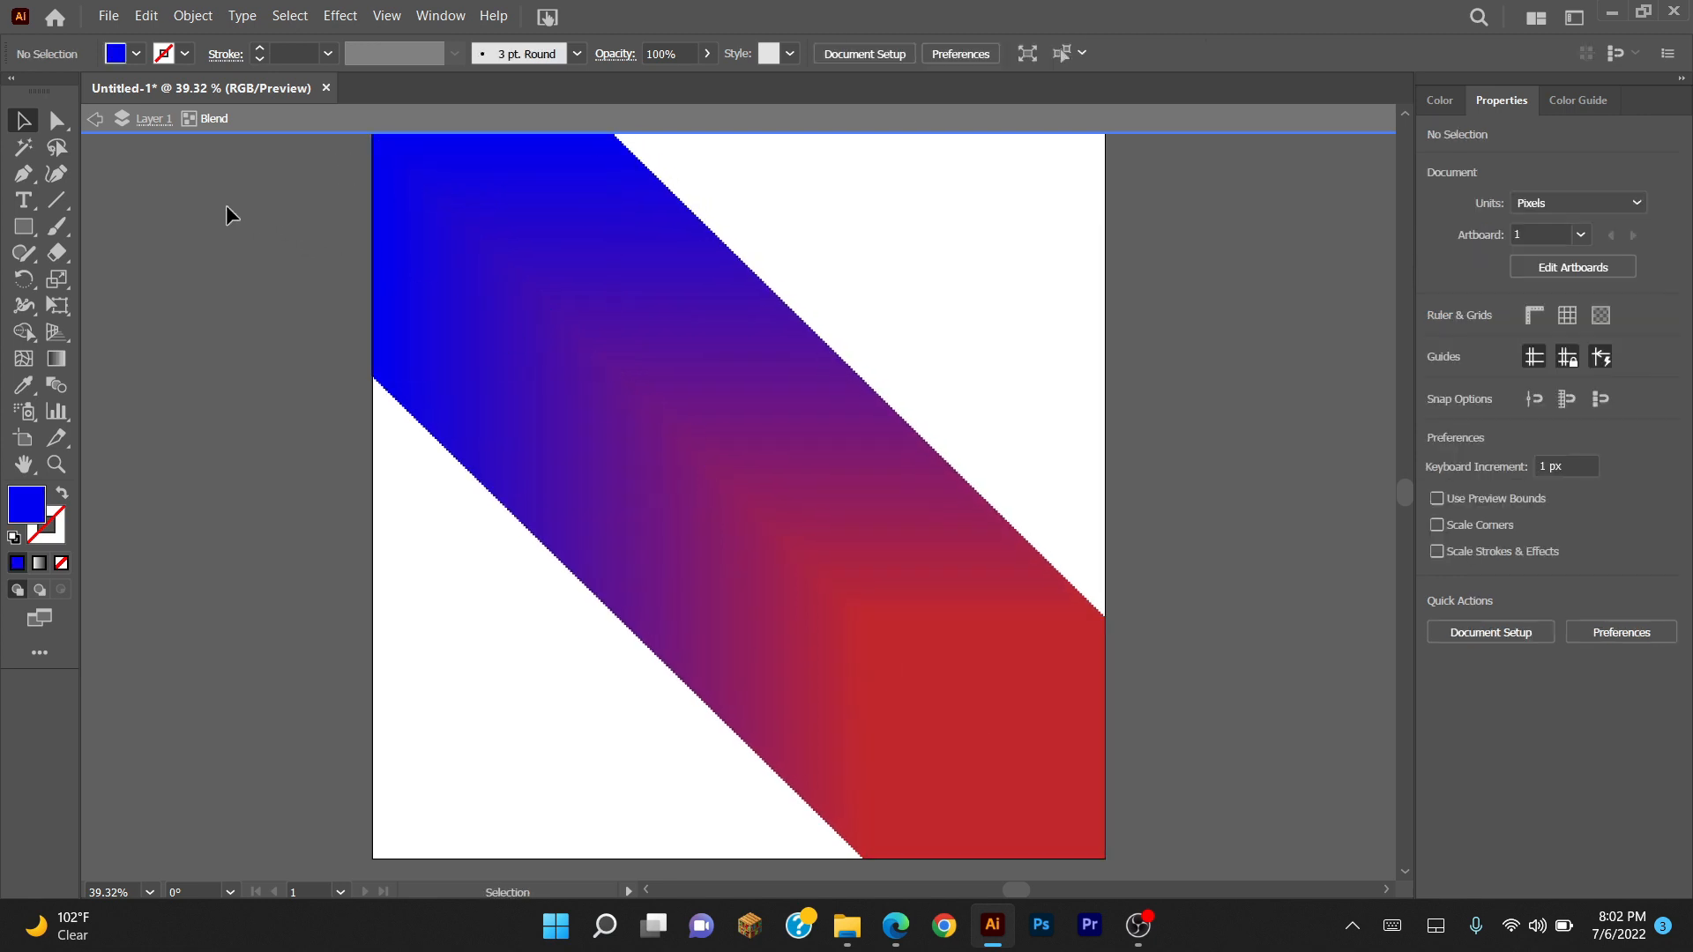
# - Select the entire blend, including both squares and the spine connecting them
pyautogui.click(23, 227)
pyautogui.click(23, 121)
pyautogui.click(555, 320)
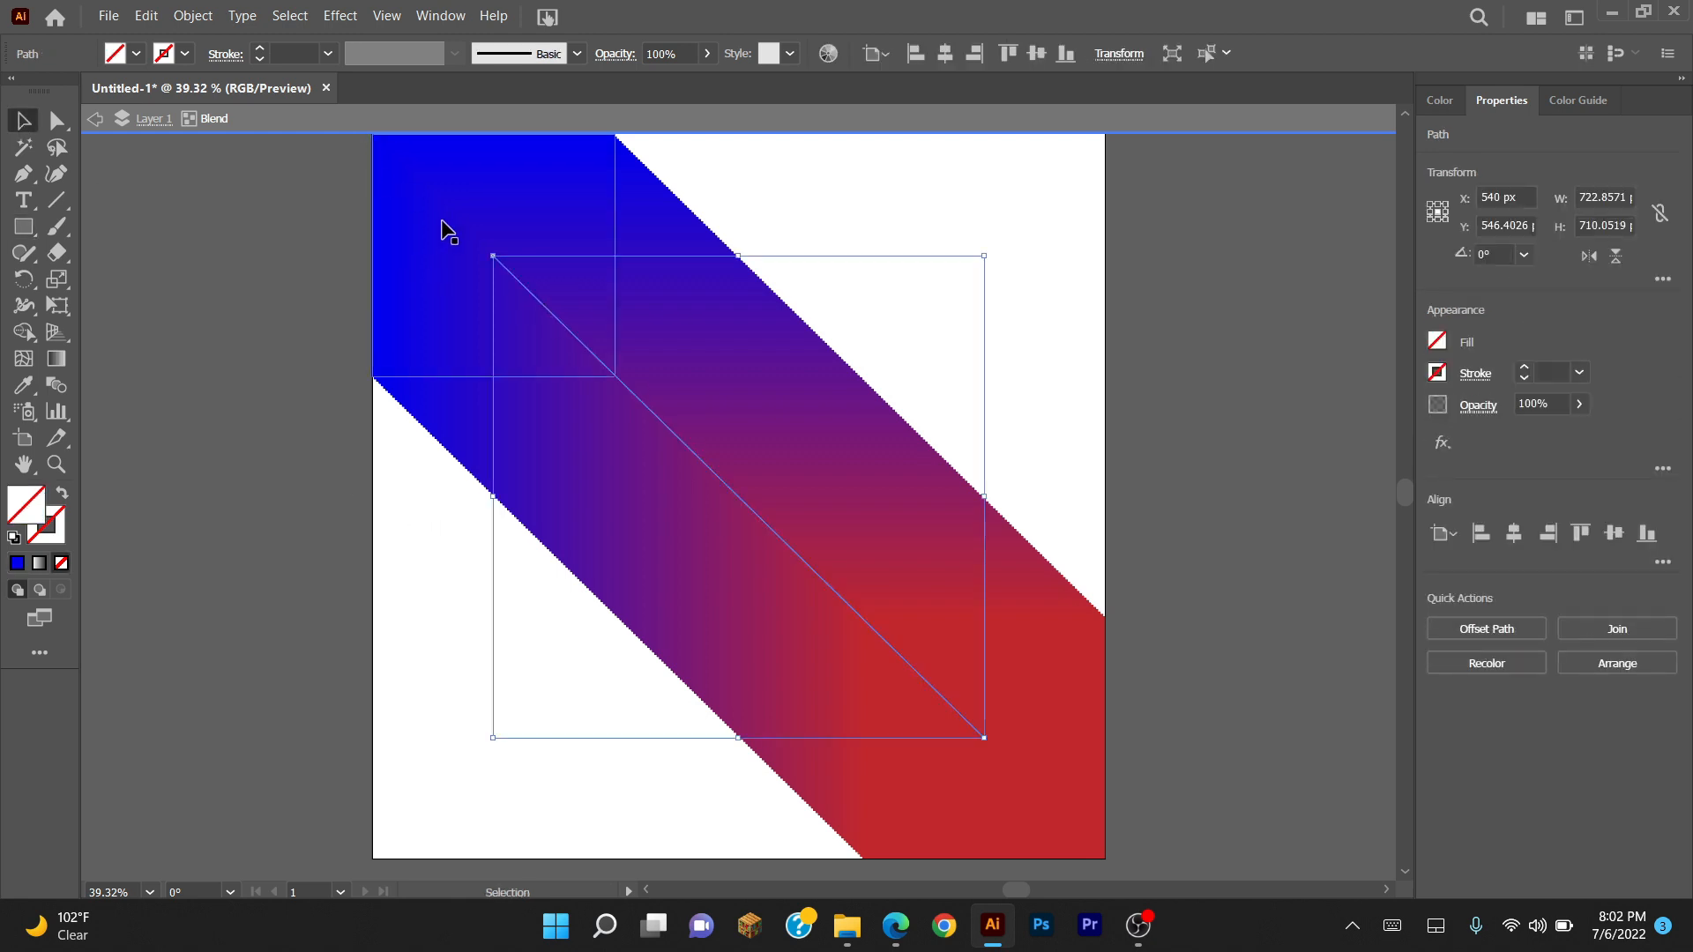
pyautogui.click(448, 231)
pyautogui.click(579, 344)
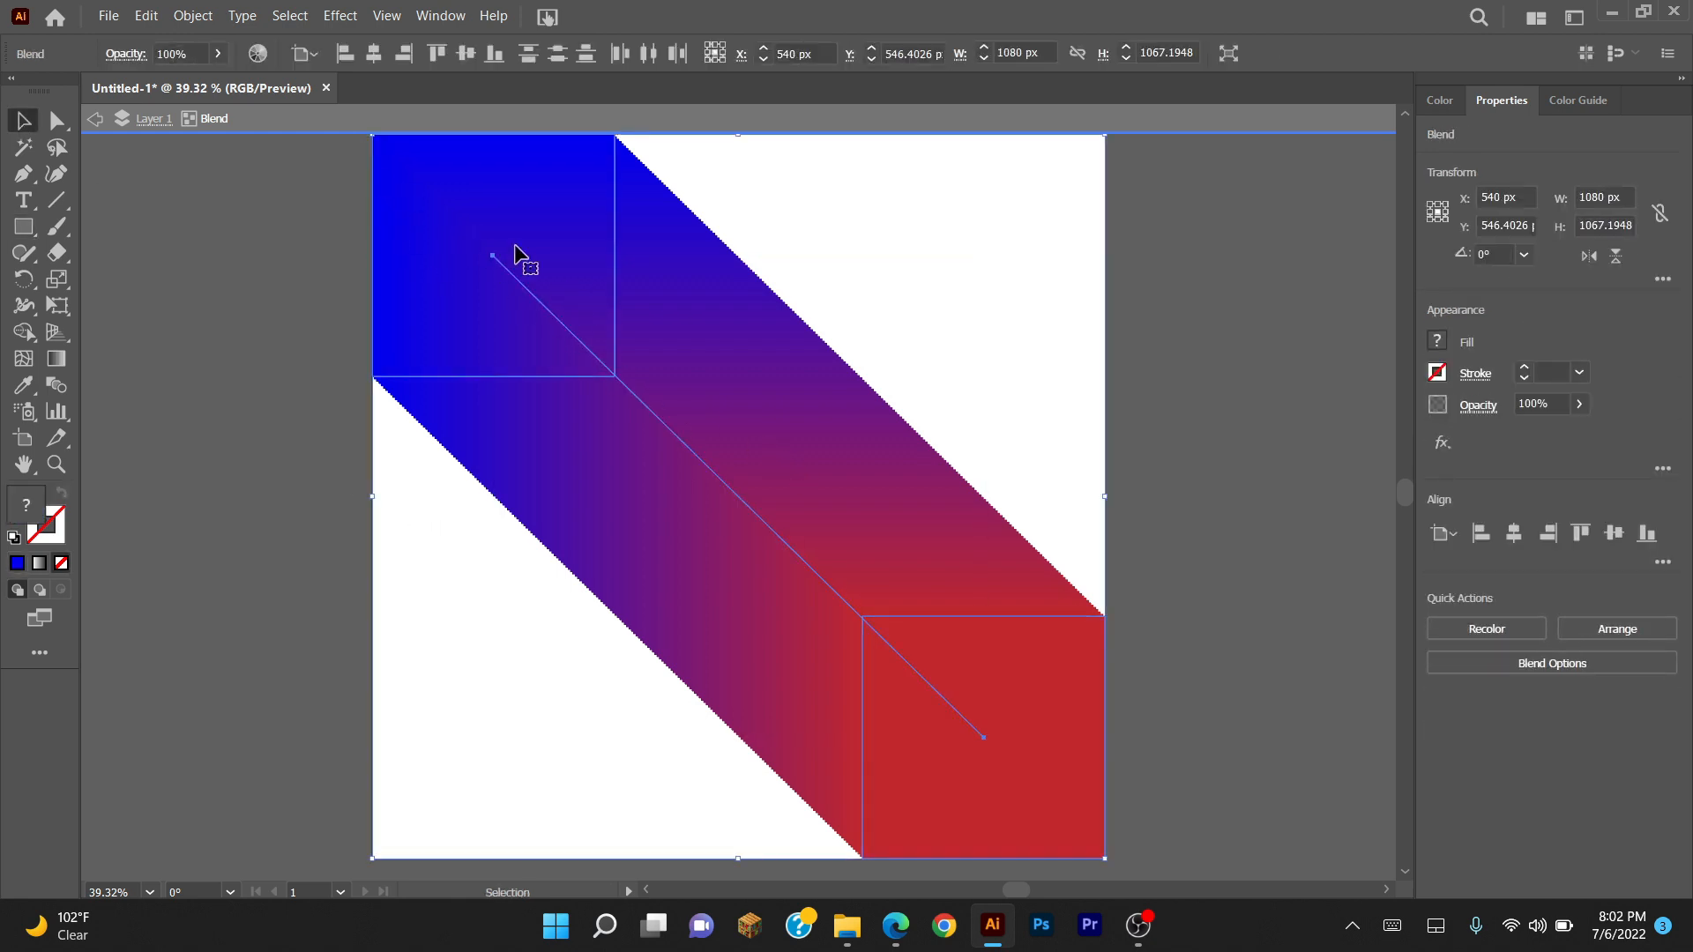
pyautogui.rightClick(629, 397)
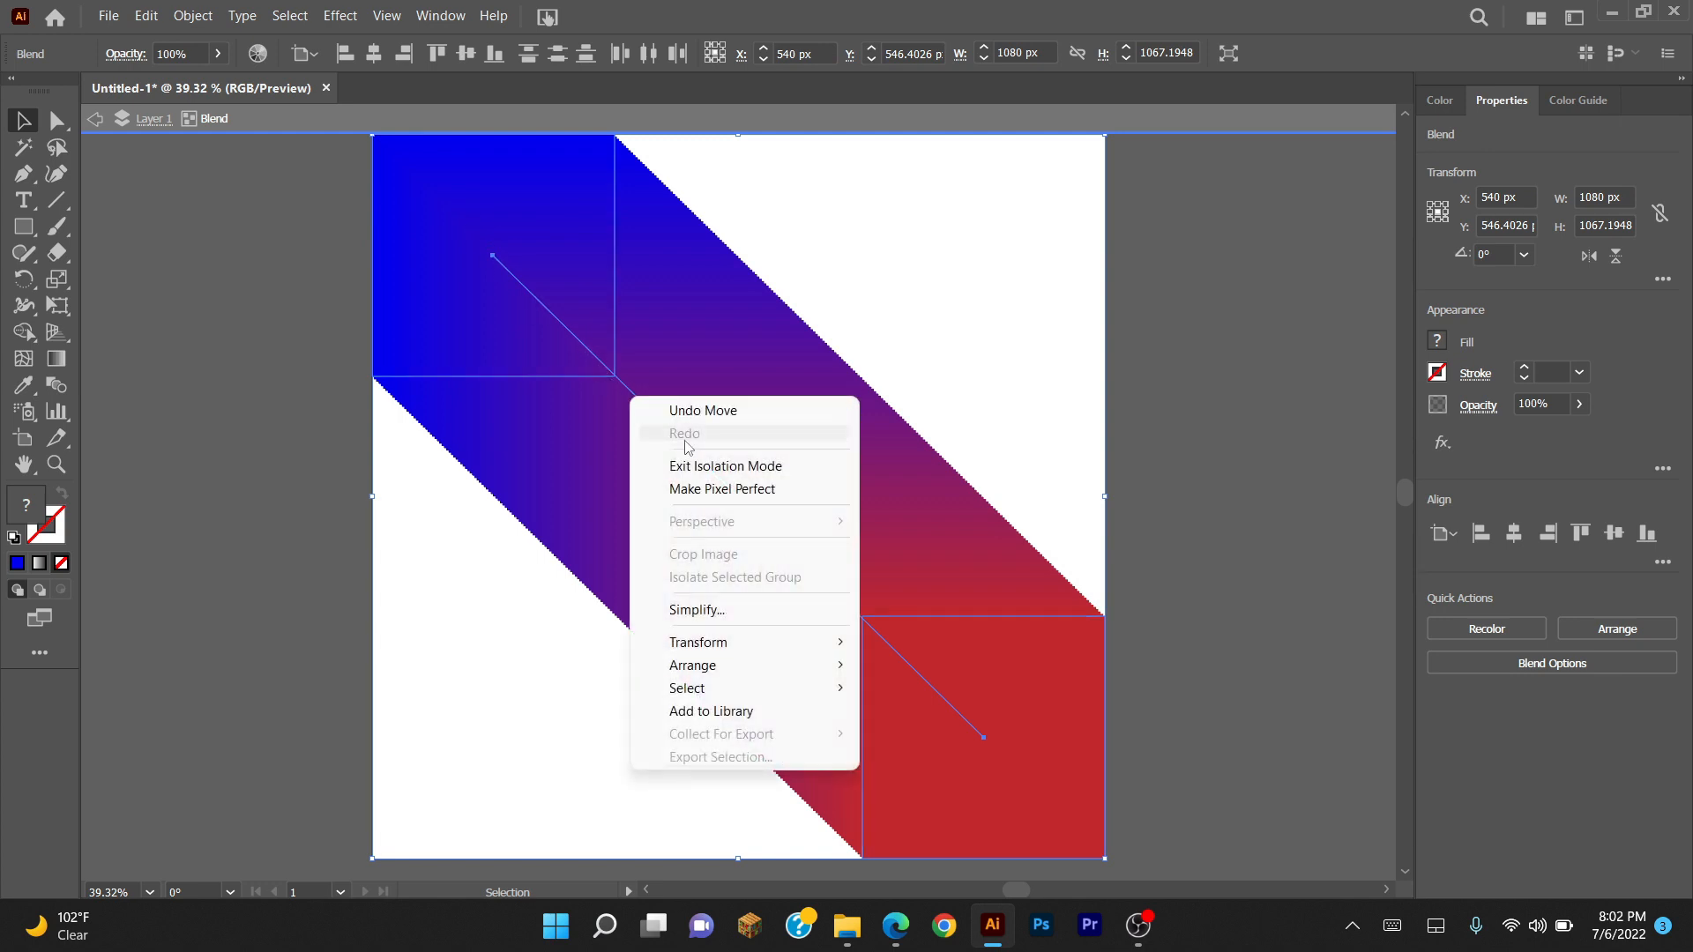
pyautogui.moveTo(702, 676)
pyautogui.moveTo(709, 645)
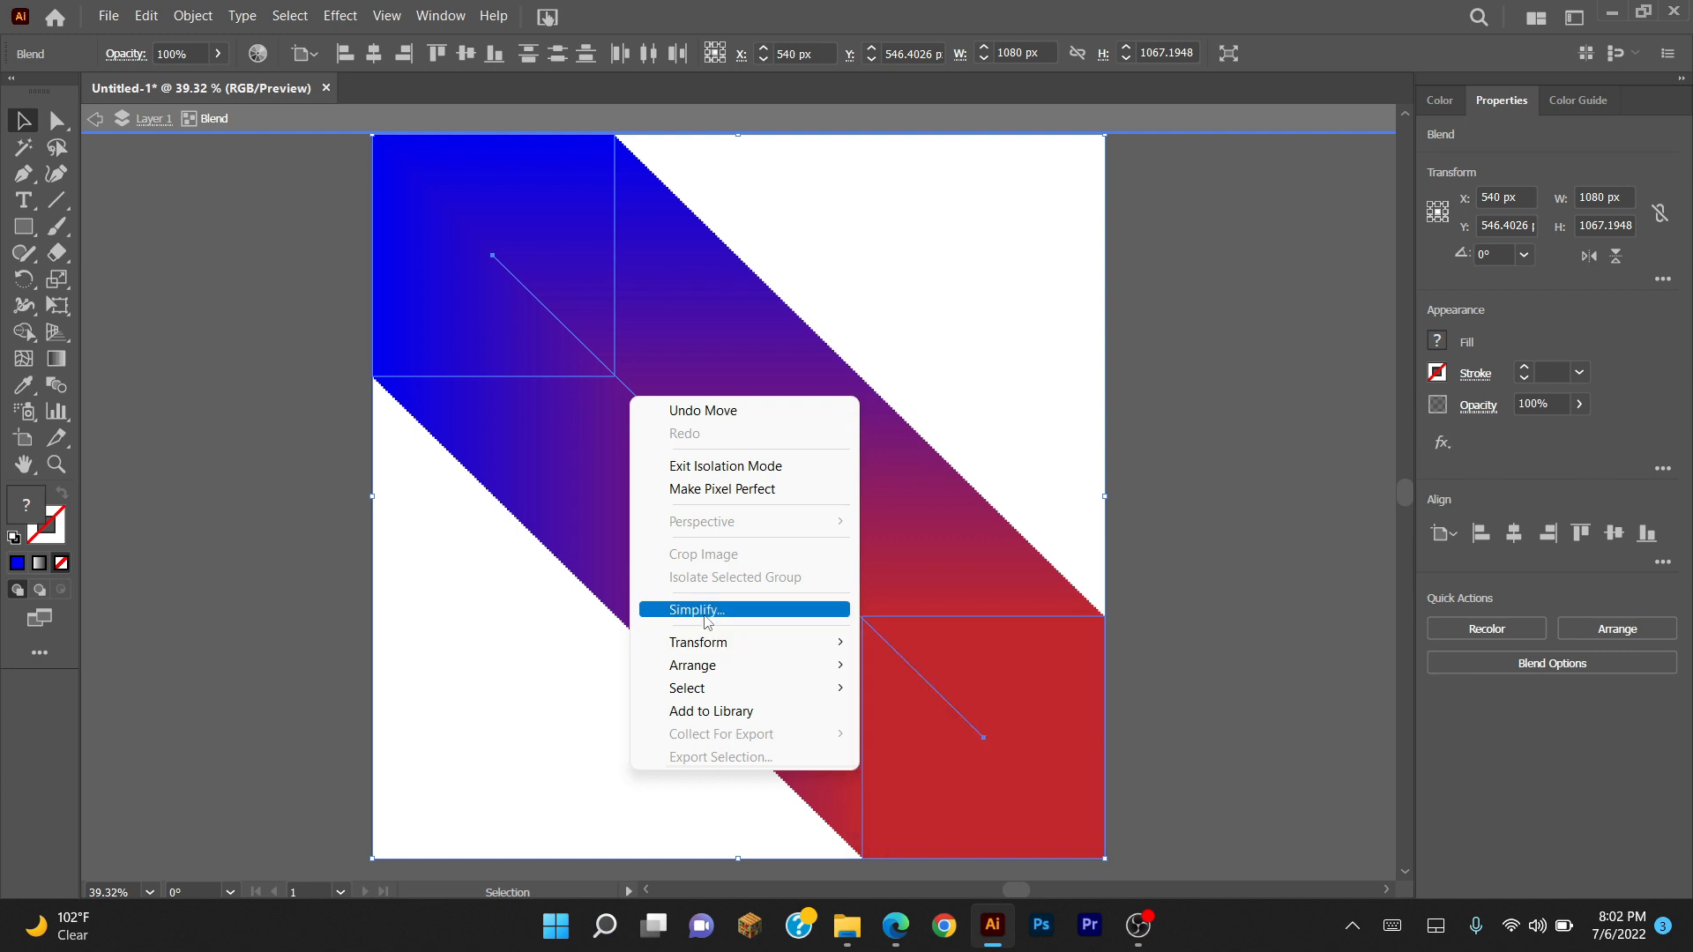
pyautogui.click(703, 610)
pyautogui.moveTo(725, 515); pyautogui.dragTo(792, 532)
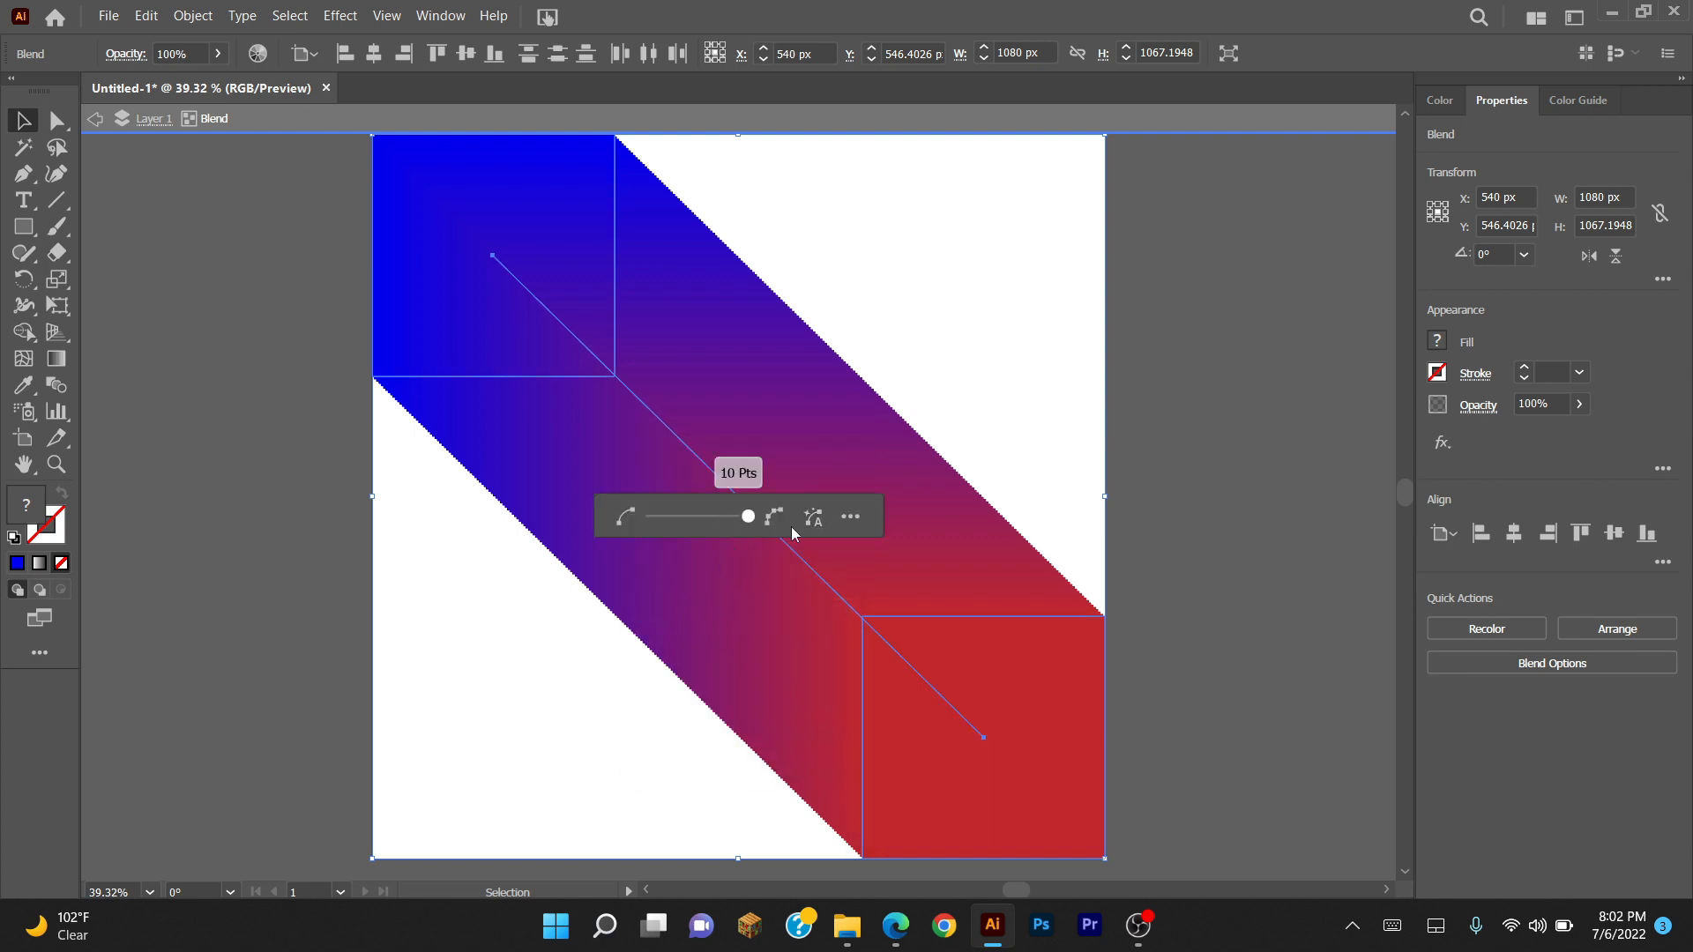
pyautogui.click(850, 517)
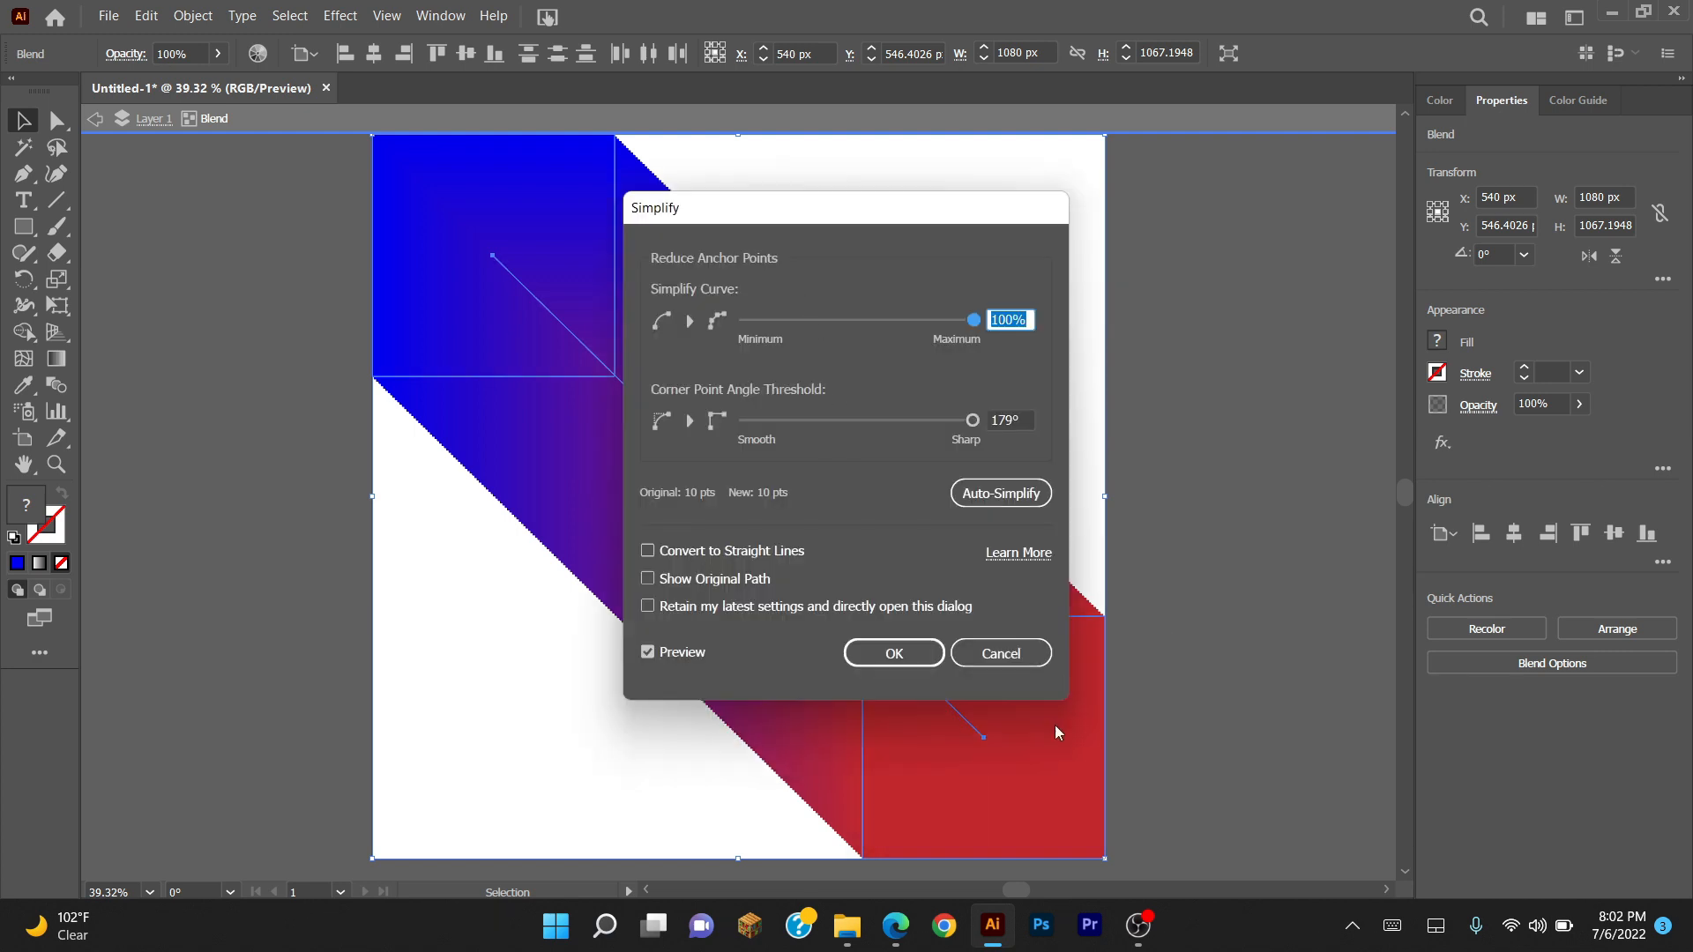
pyautogui.click(984, 653)
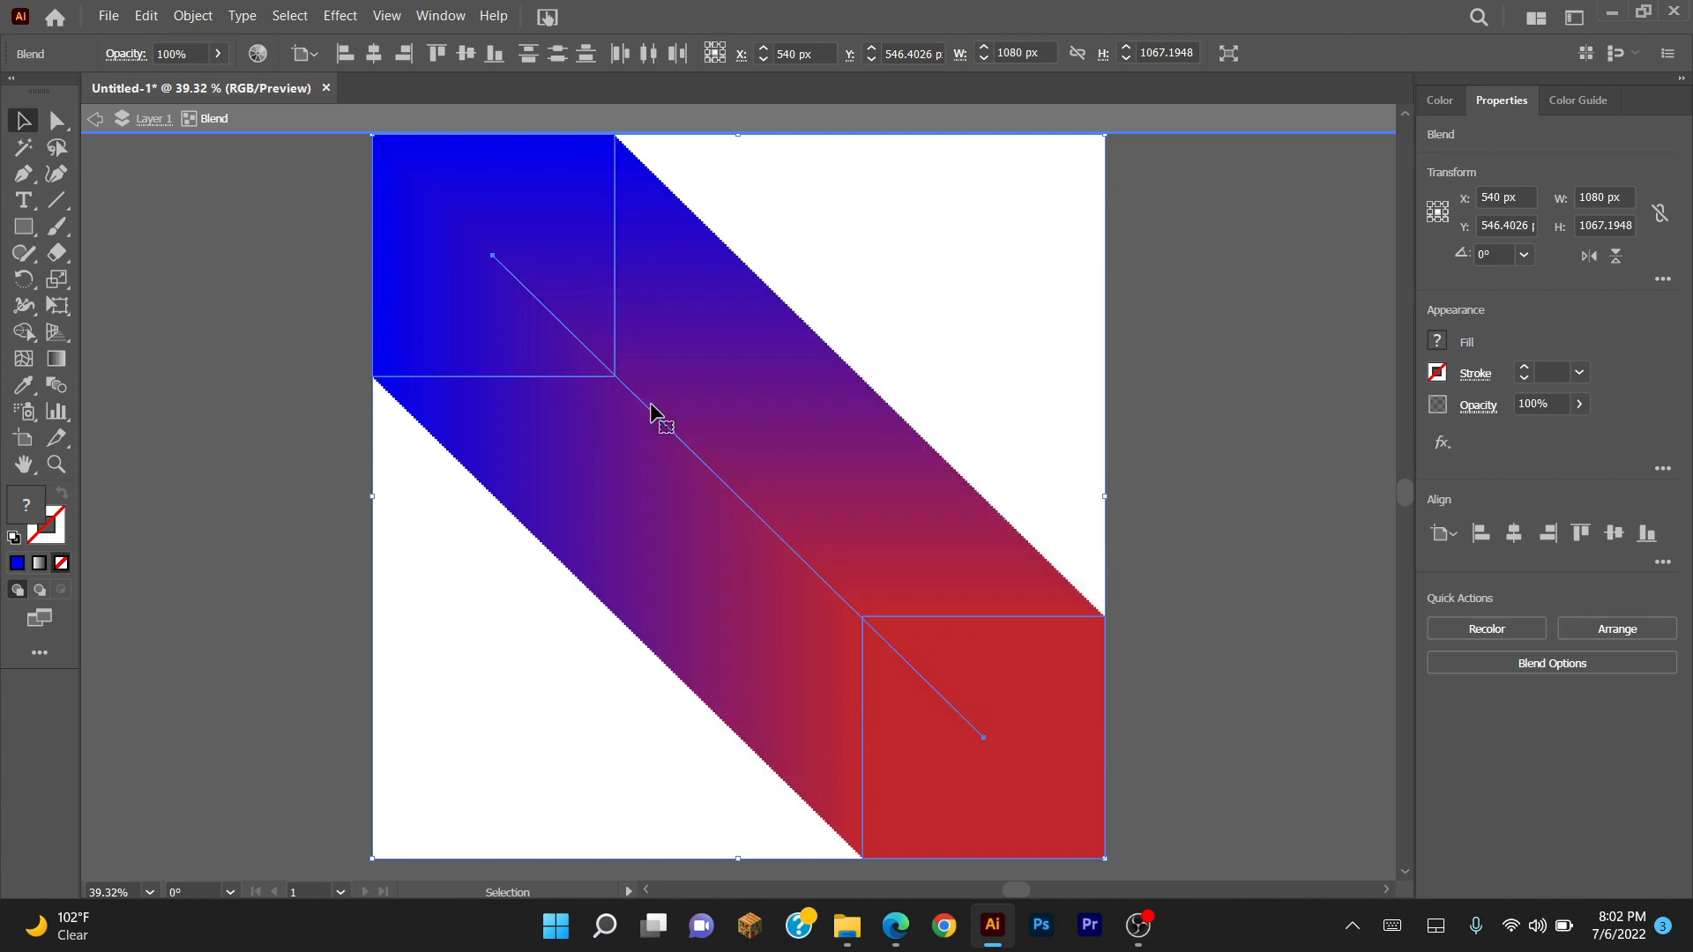
# - Start a Drop Shadow effect on the selected blend
pyautogui.click(344, 18)
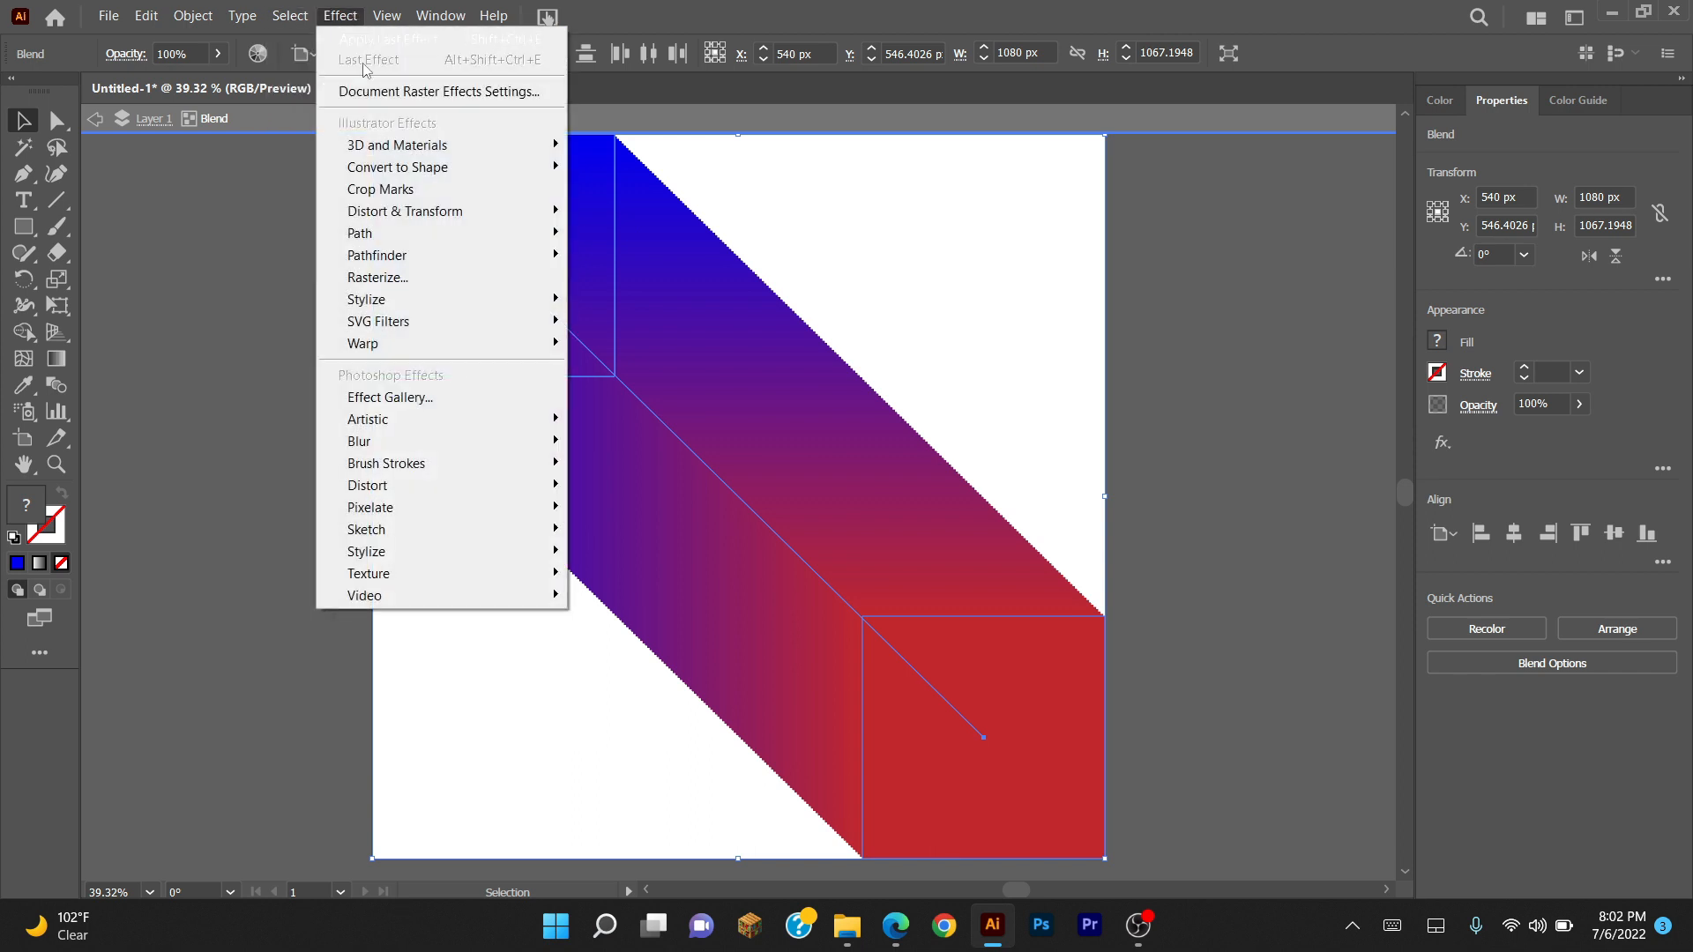
pyautogui.moveTo(385, 260)
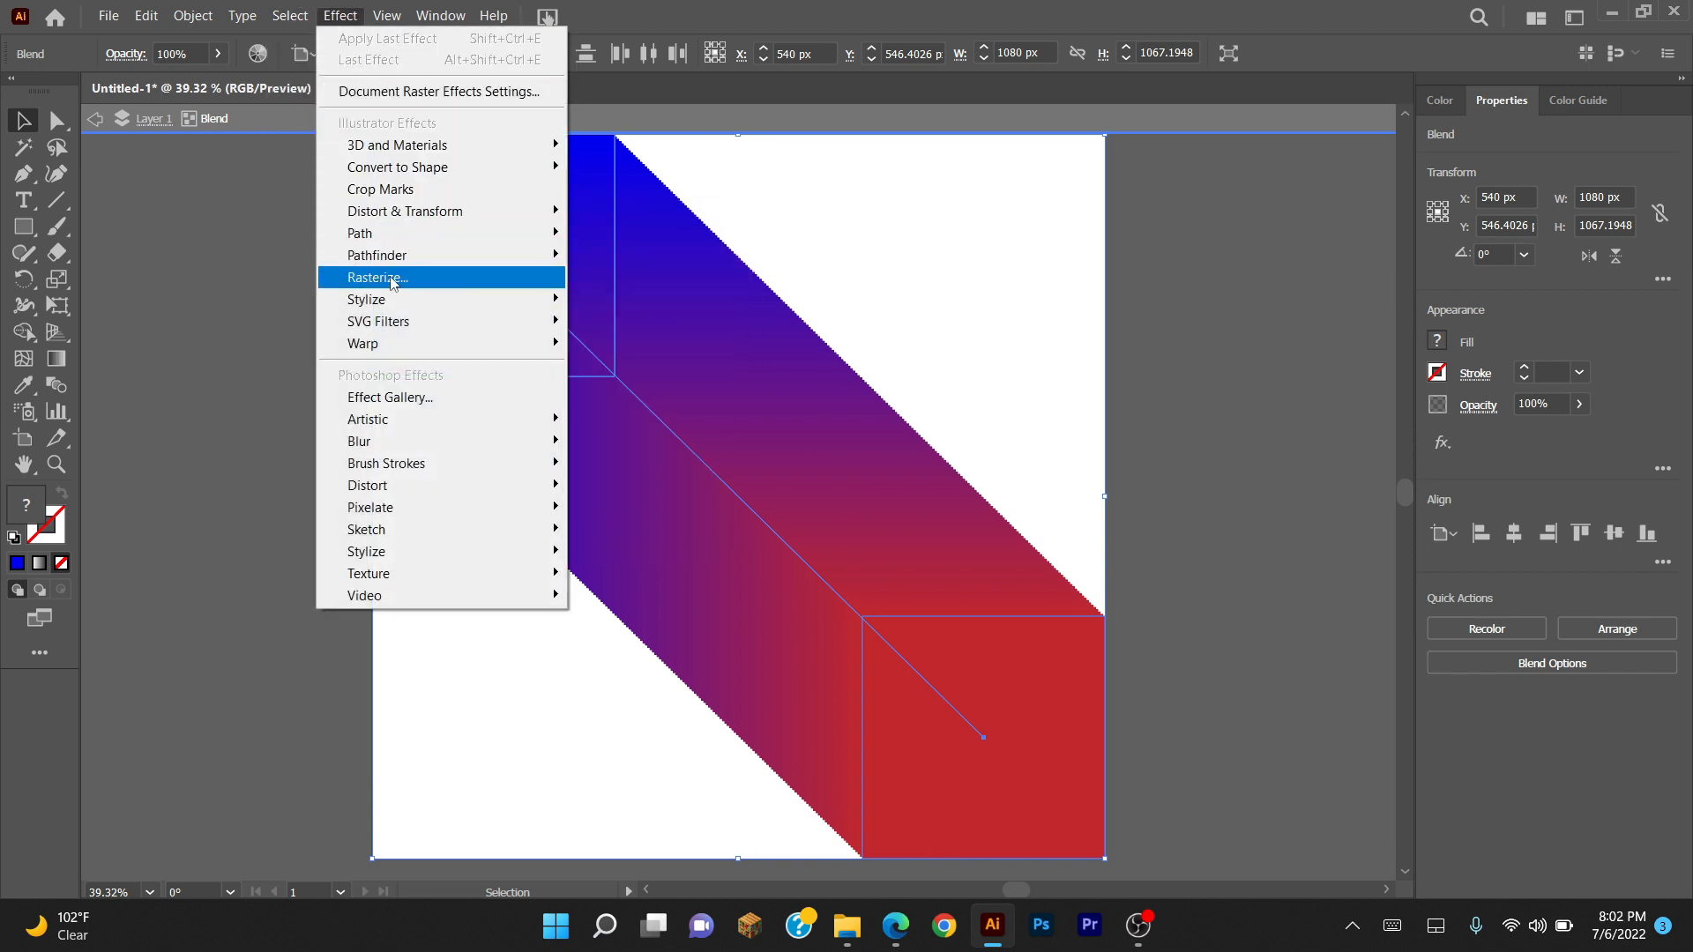
pyautogui.moveTo(425, 428)
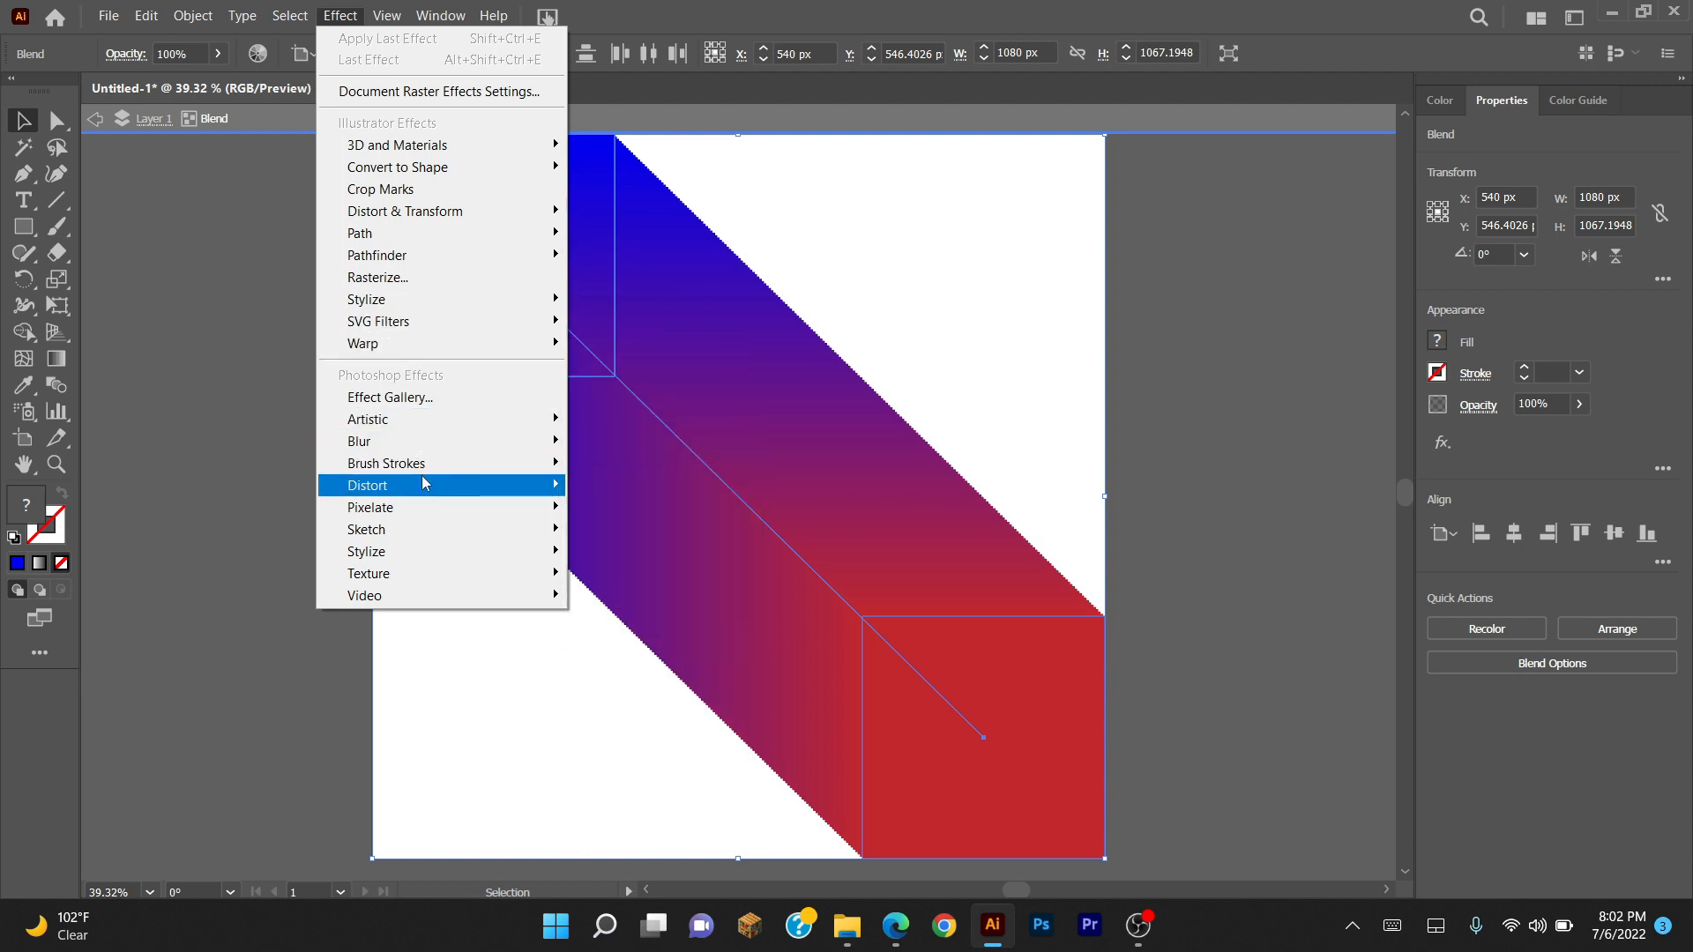
pyautogui.moveTo(424, 558)
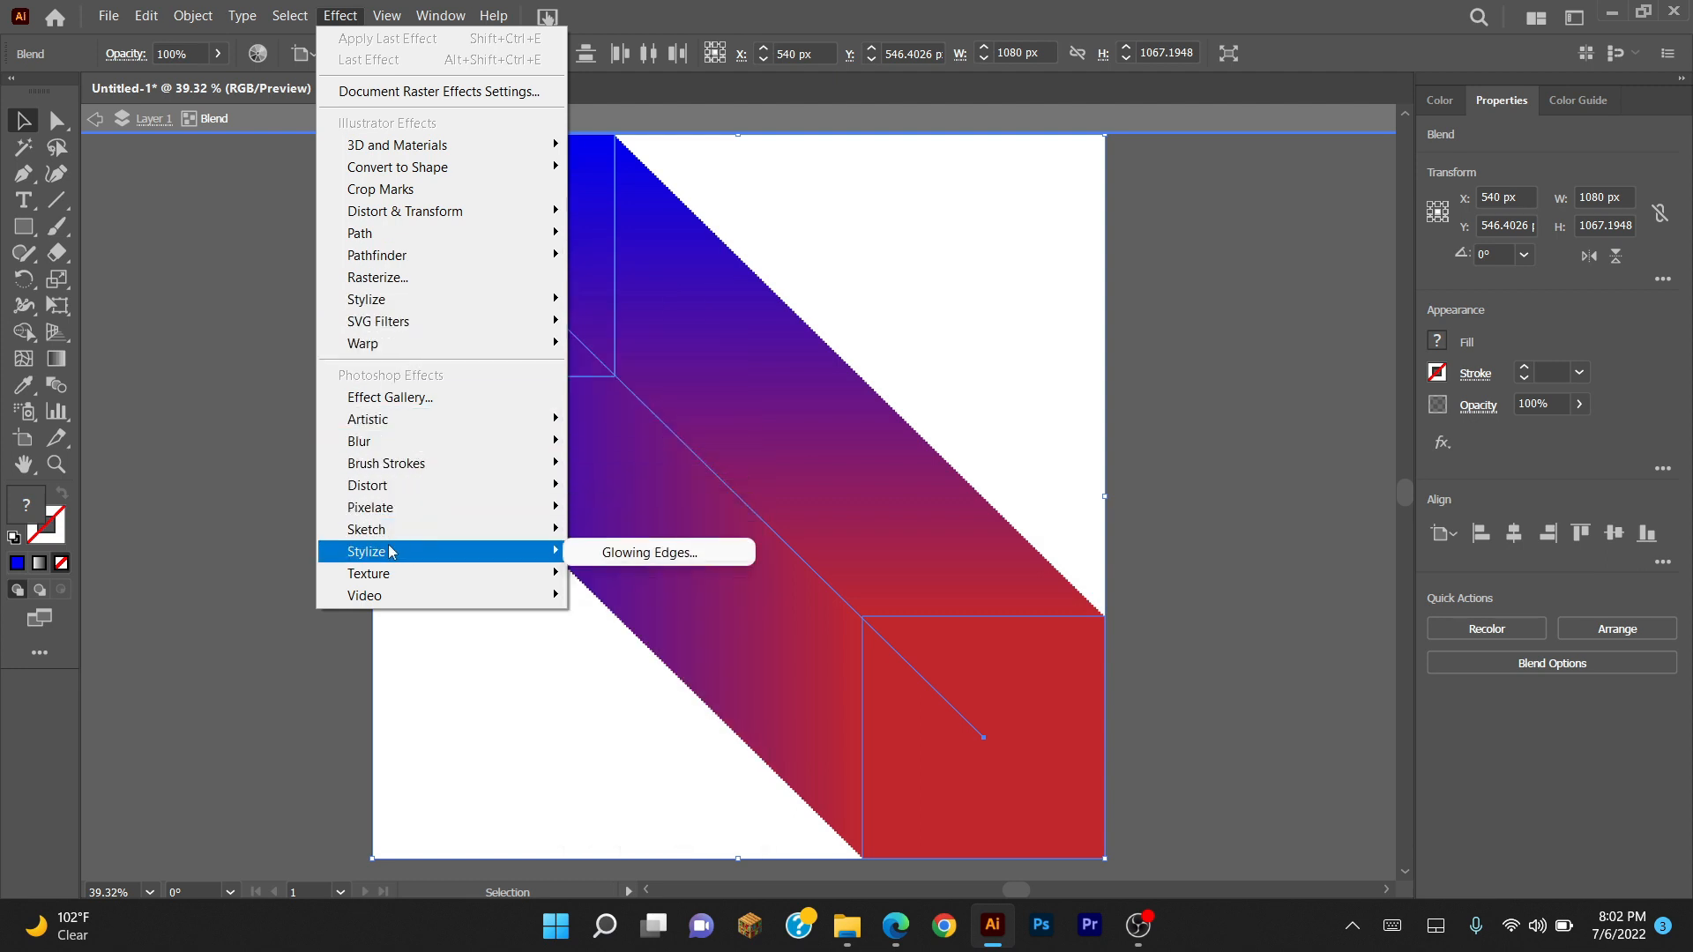
pyautogui.moveTo(459, 301)
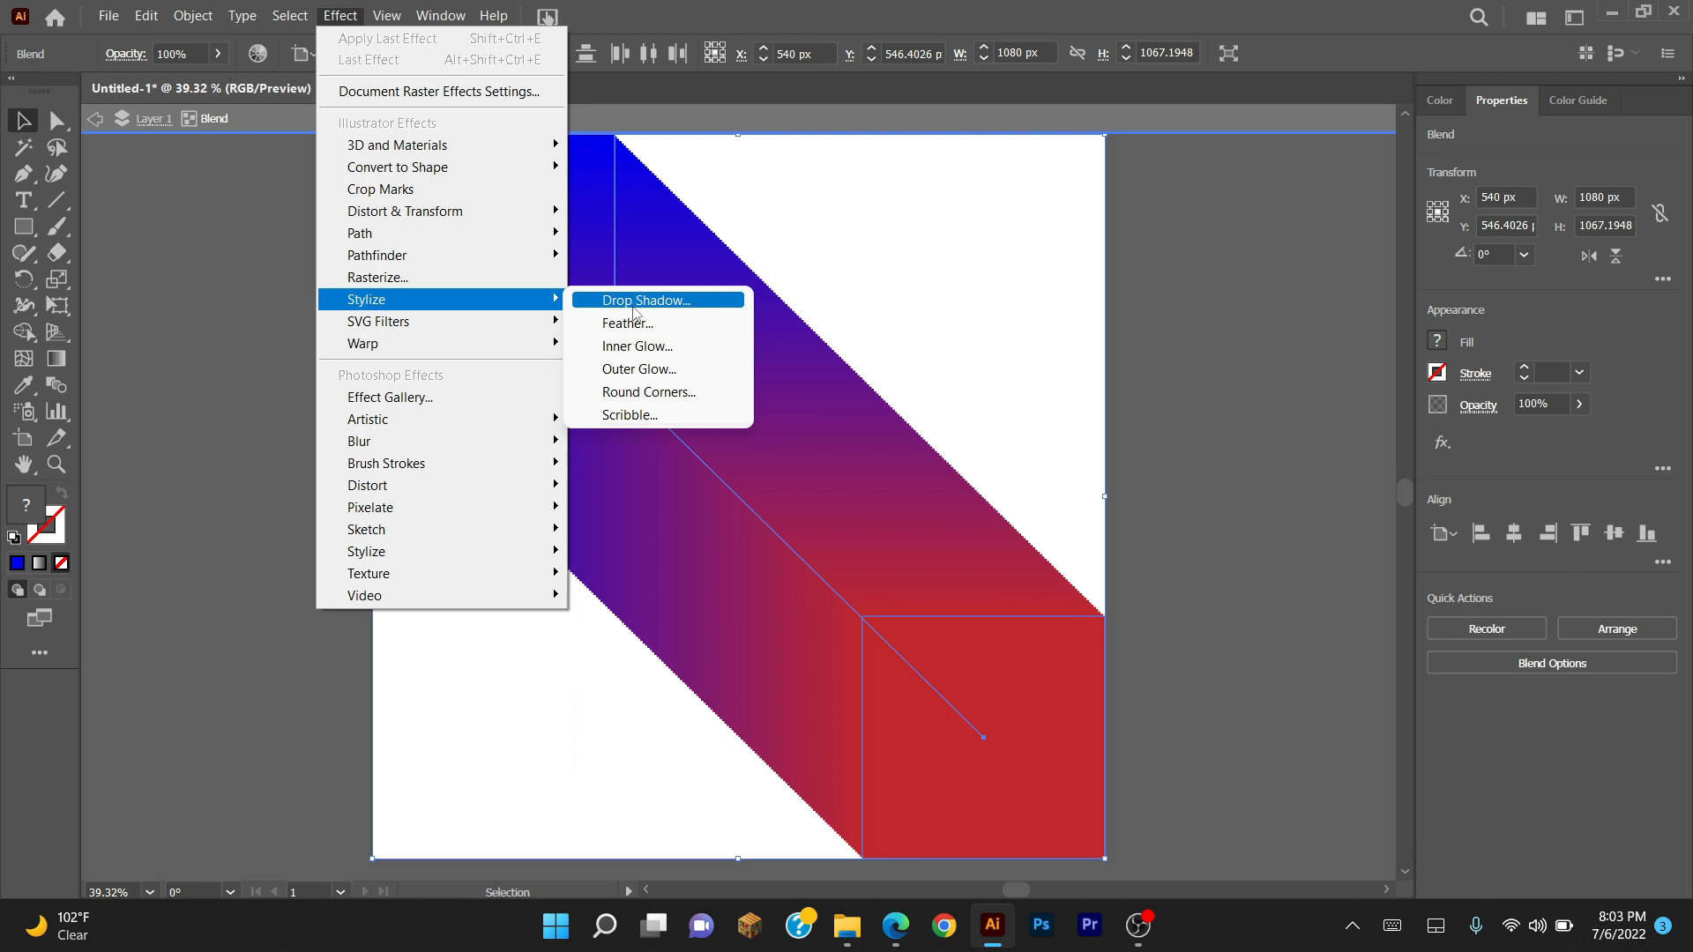
pyautogui.click(635, 308)
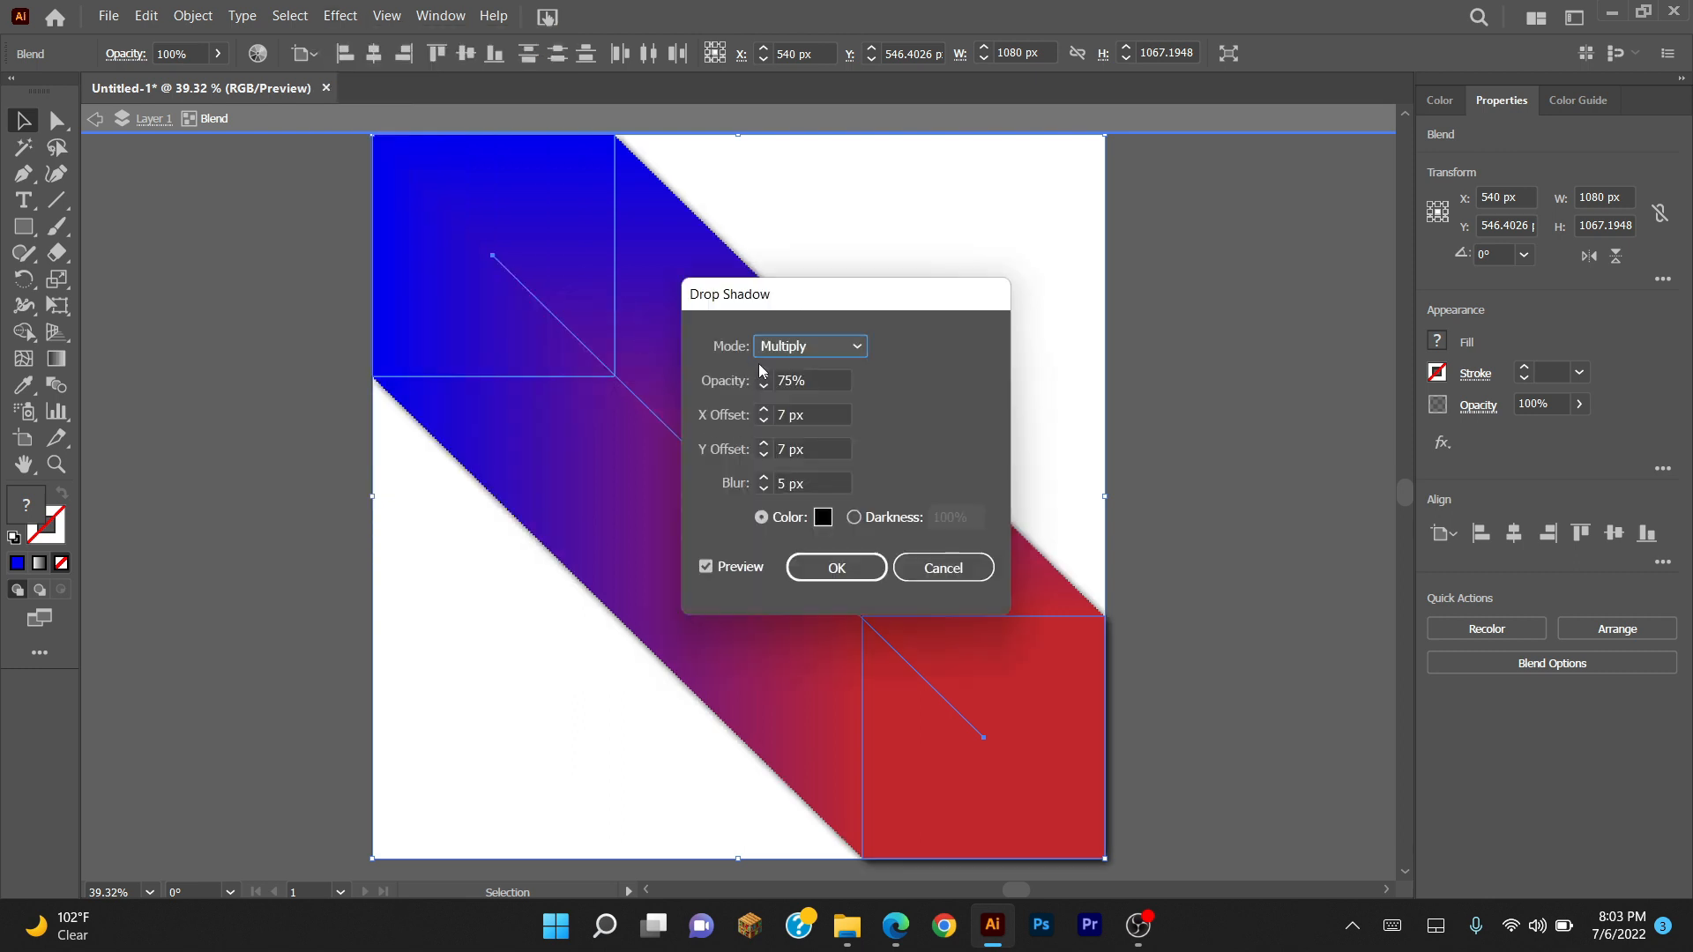
# - Set the drop shadow's blending mode to Normal and its opacity to 100%
pyautogui.click(809, 380)
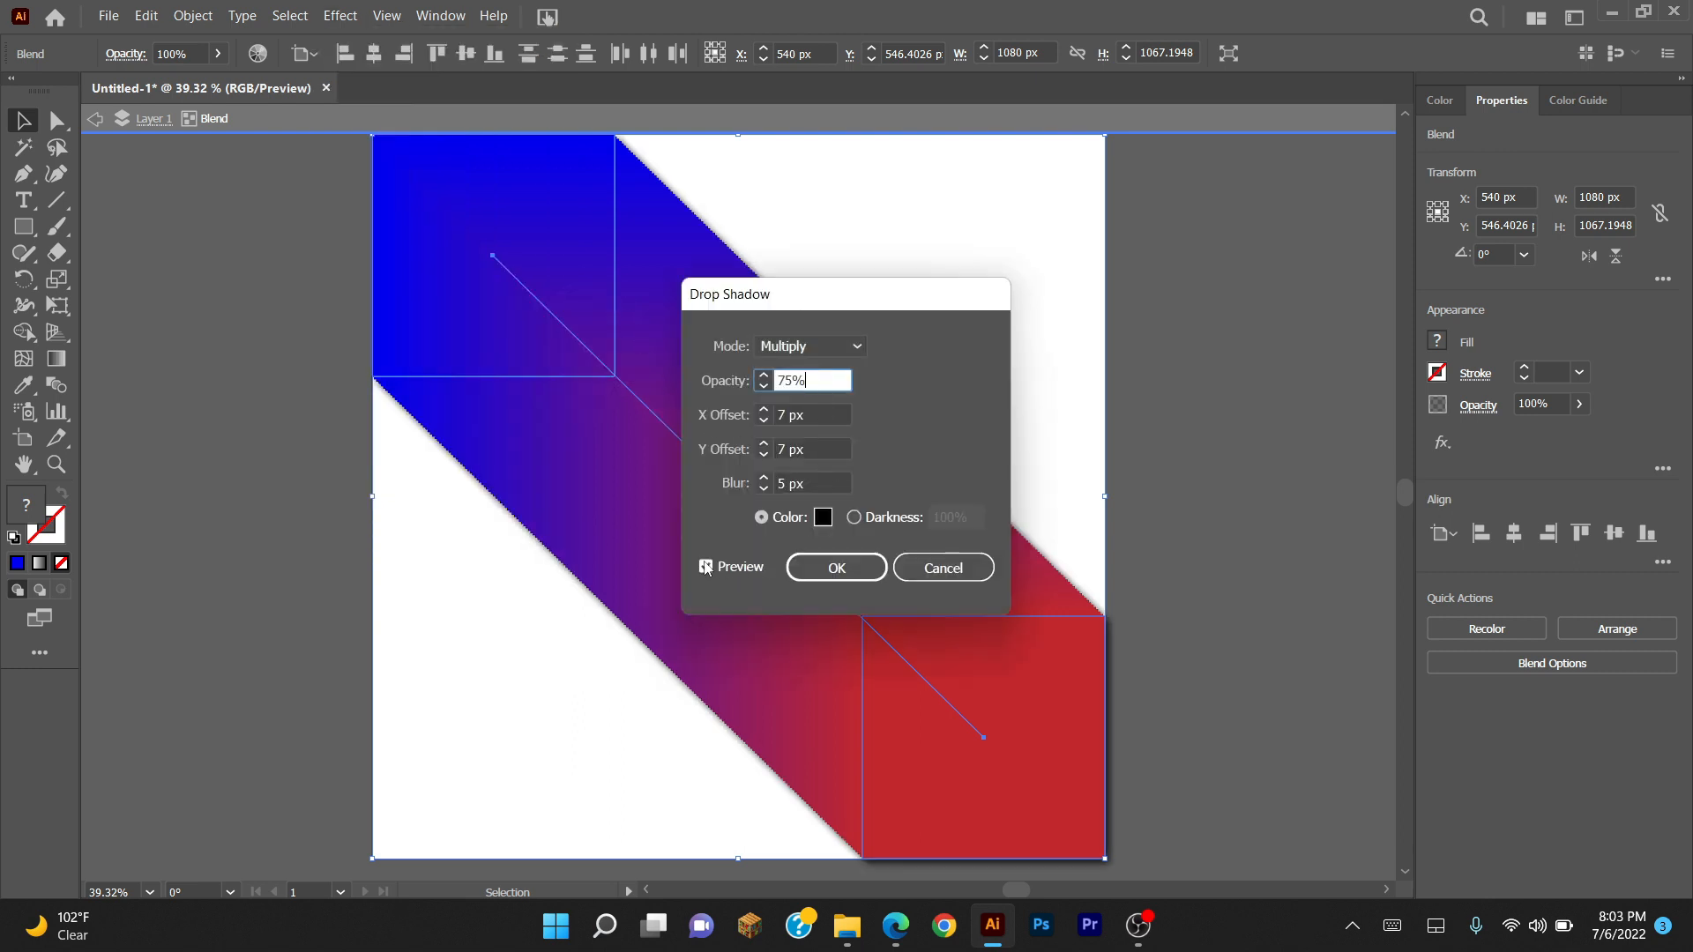
pyautogui.click(809, 348)
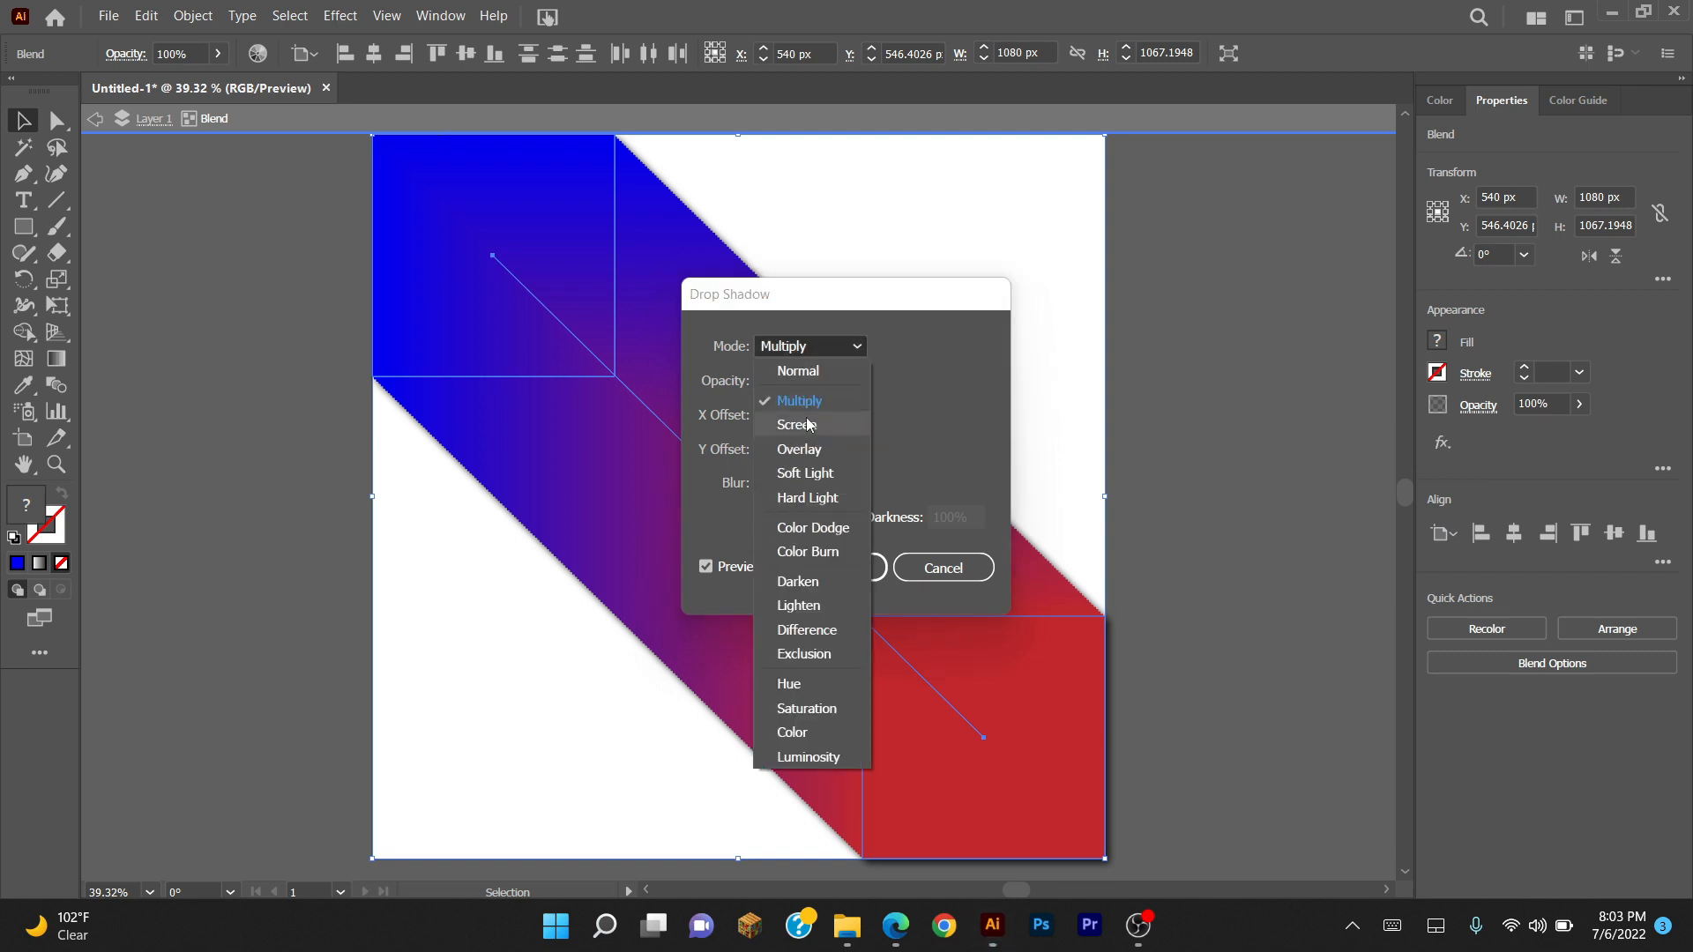
pyautogui.click(807, 370)
pyautogui.click(813, 381)
pyautogui.moveTo(815, 381); pyautogui.dragTo(737, 388)
pyautogui.write('1')
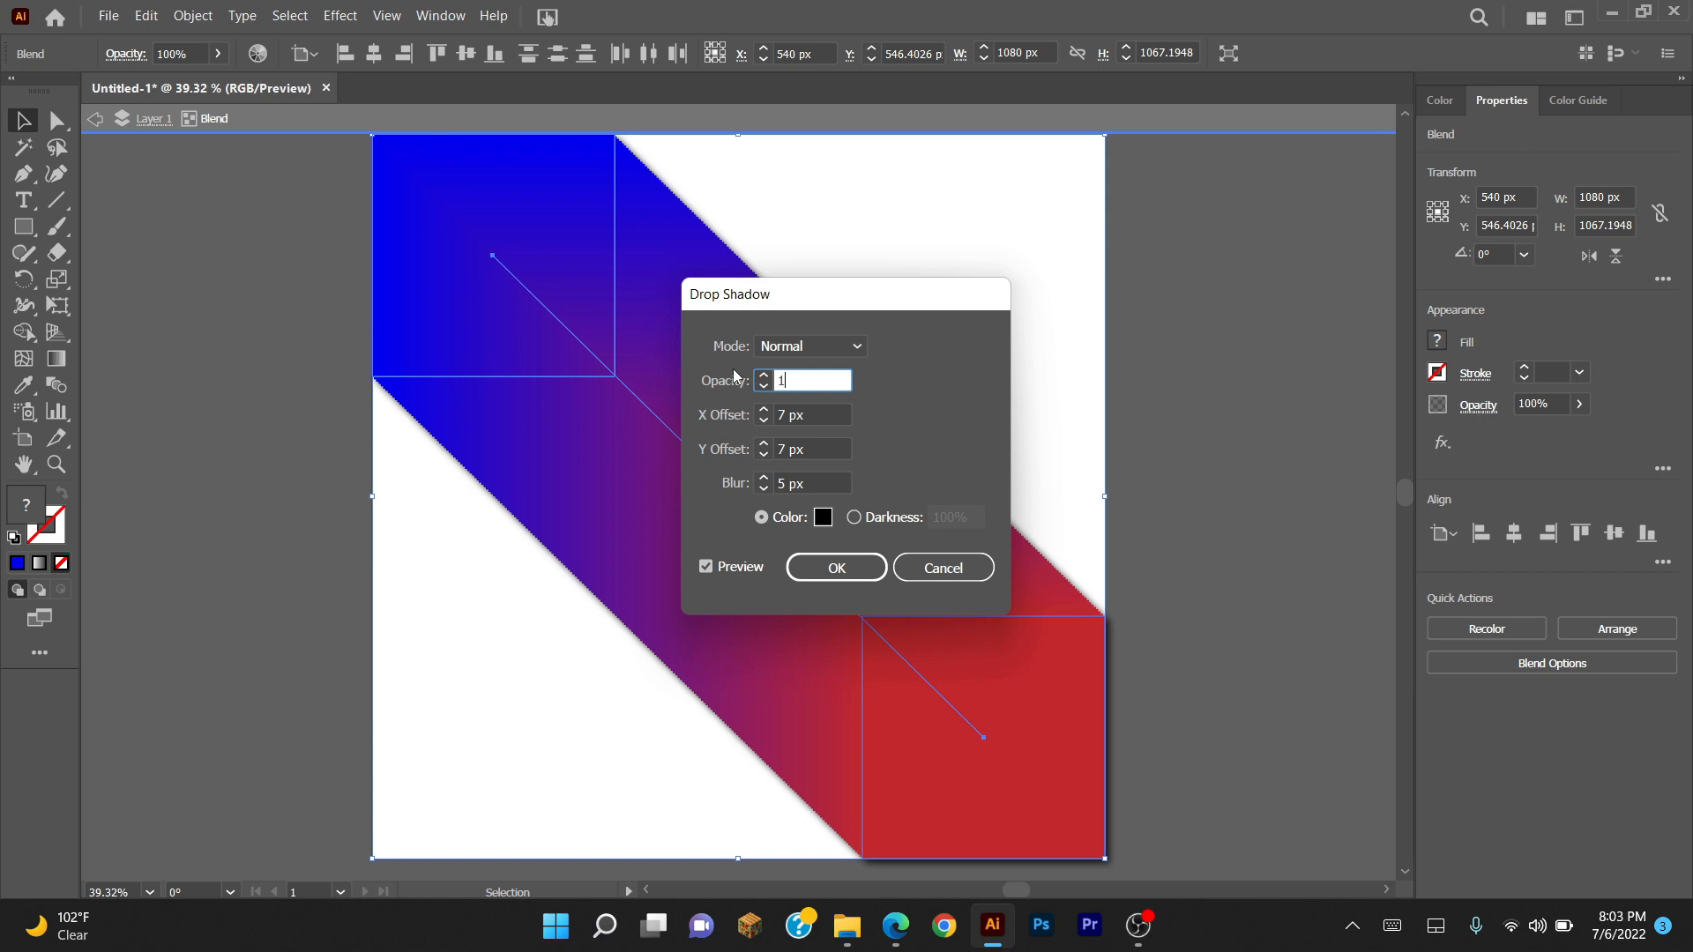
pyautogui.write('00')
# - Set the drop shadow's X offset to 11 px and its Y offset to 12 px
pyautogui.click(790, 423)
pyautogui.click(766, 410)
pyautogui.click(765, 410)
pyautogui.click(766, 411)
pyautogui.click(766, 410)
pyautogui.click(764, 446)
pyautogui.click(766, 445)
pyautogui.click(766, 445)
pyautogui.click(766, 446)
pyautogui.click(766, 446)
pyautogui.click(765, 445)
# - Increase the drop shadow's blur to 14 px and its Y offset to 24 px
pyautogui.click(764, 479)
pyautogui.click(764, 479)
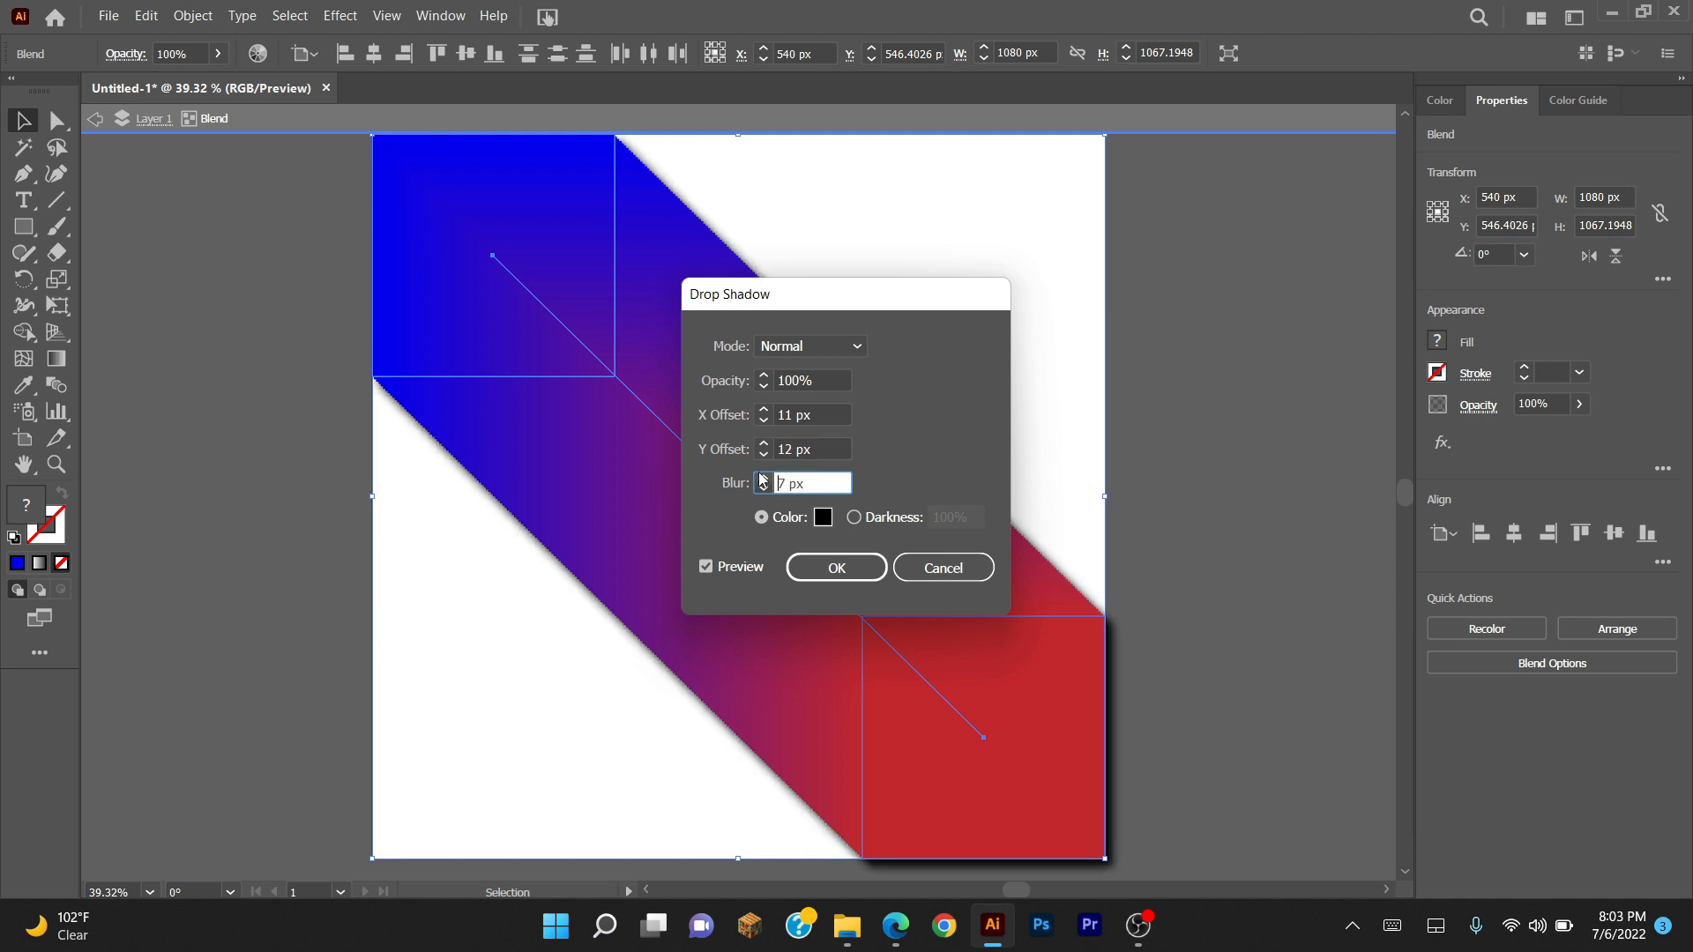
pyautogui.click(764, 479)
pyautogui.click(763, 479)
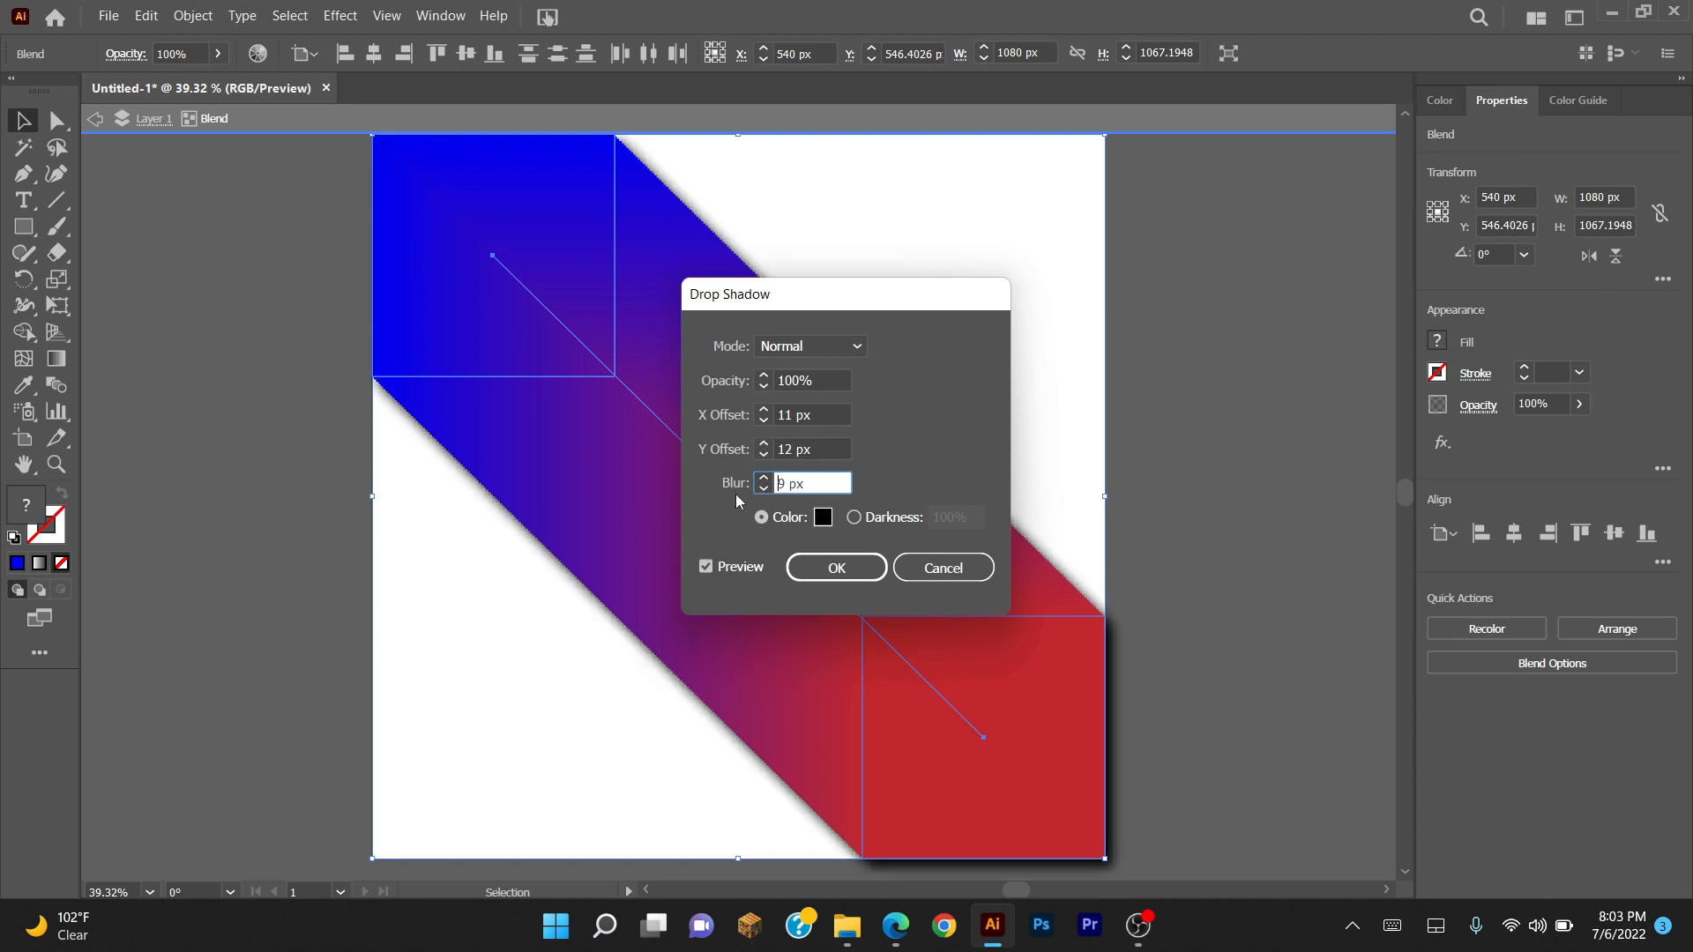
pyautogui.click(763, 483)
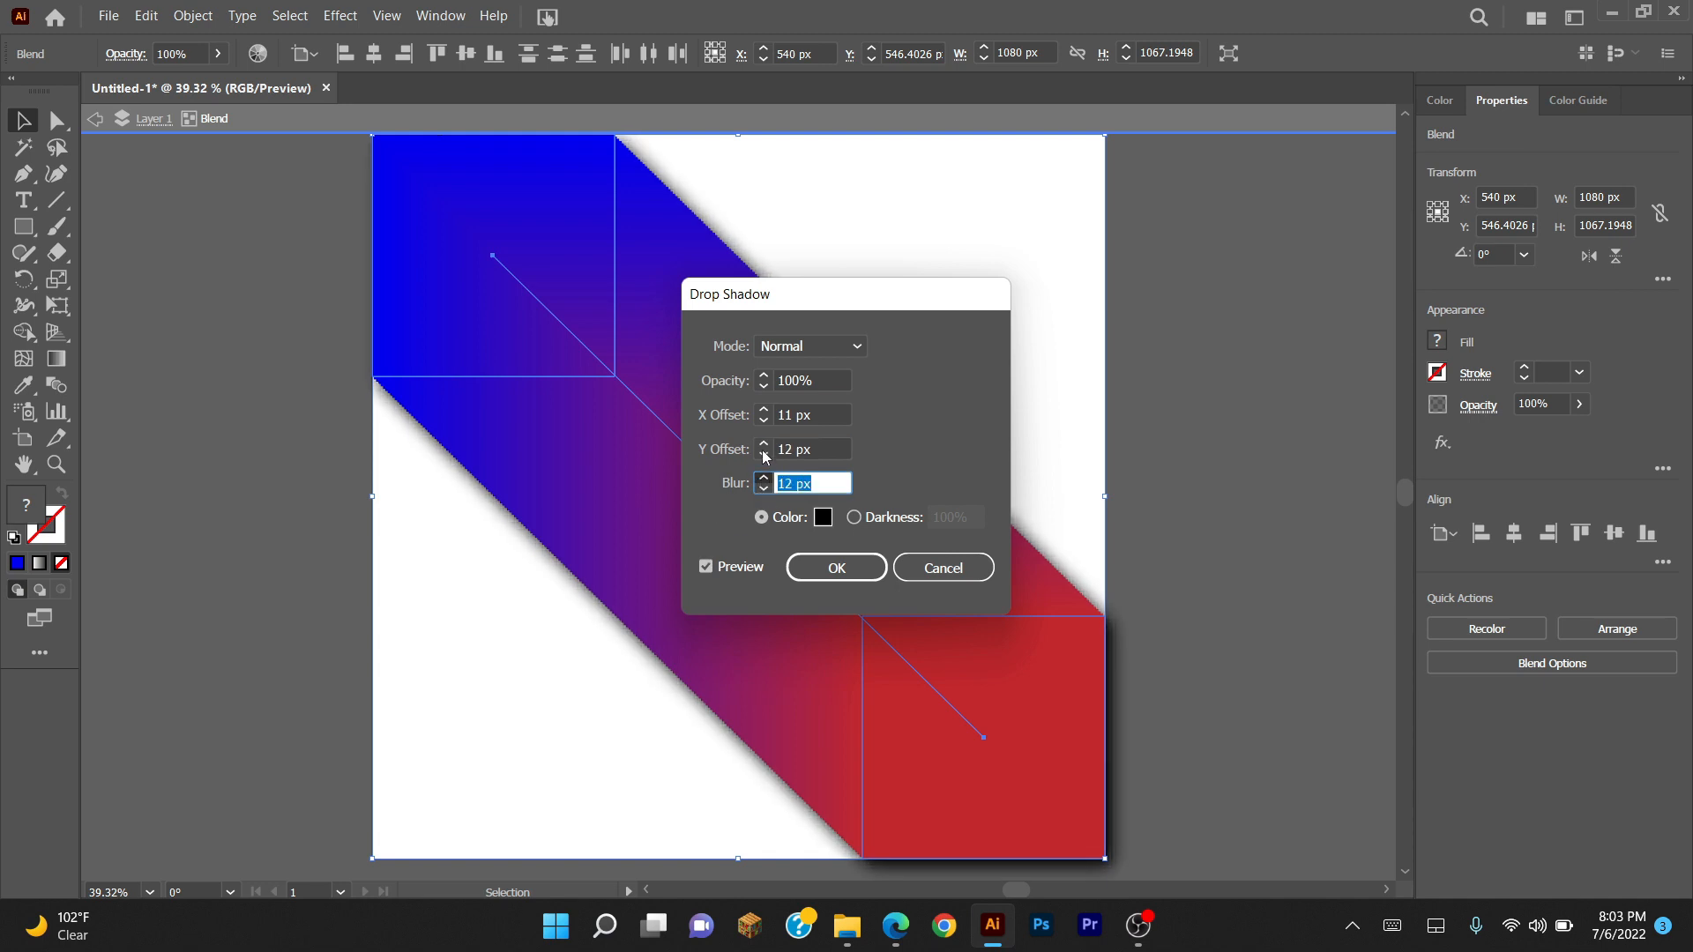
pyautogui.click(763, 445)
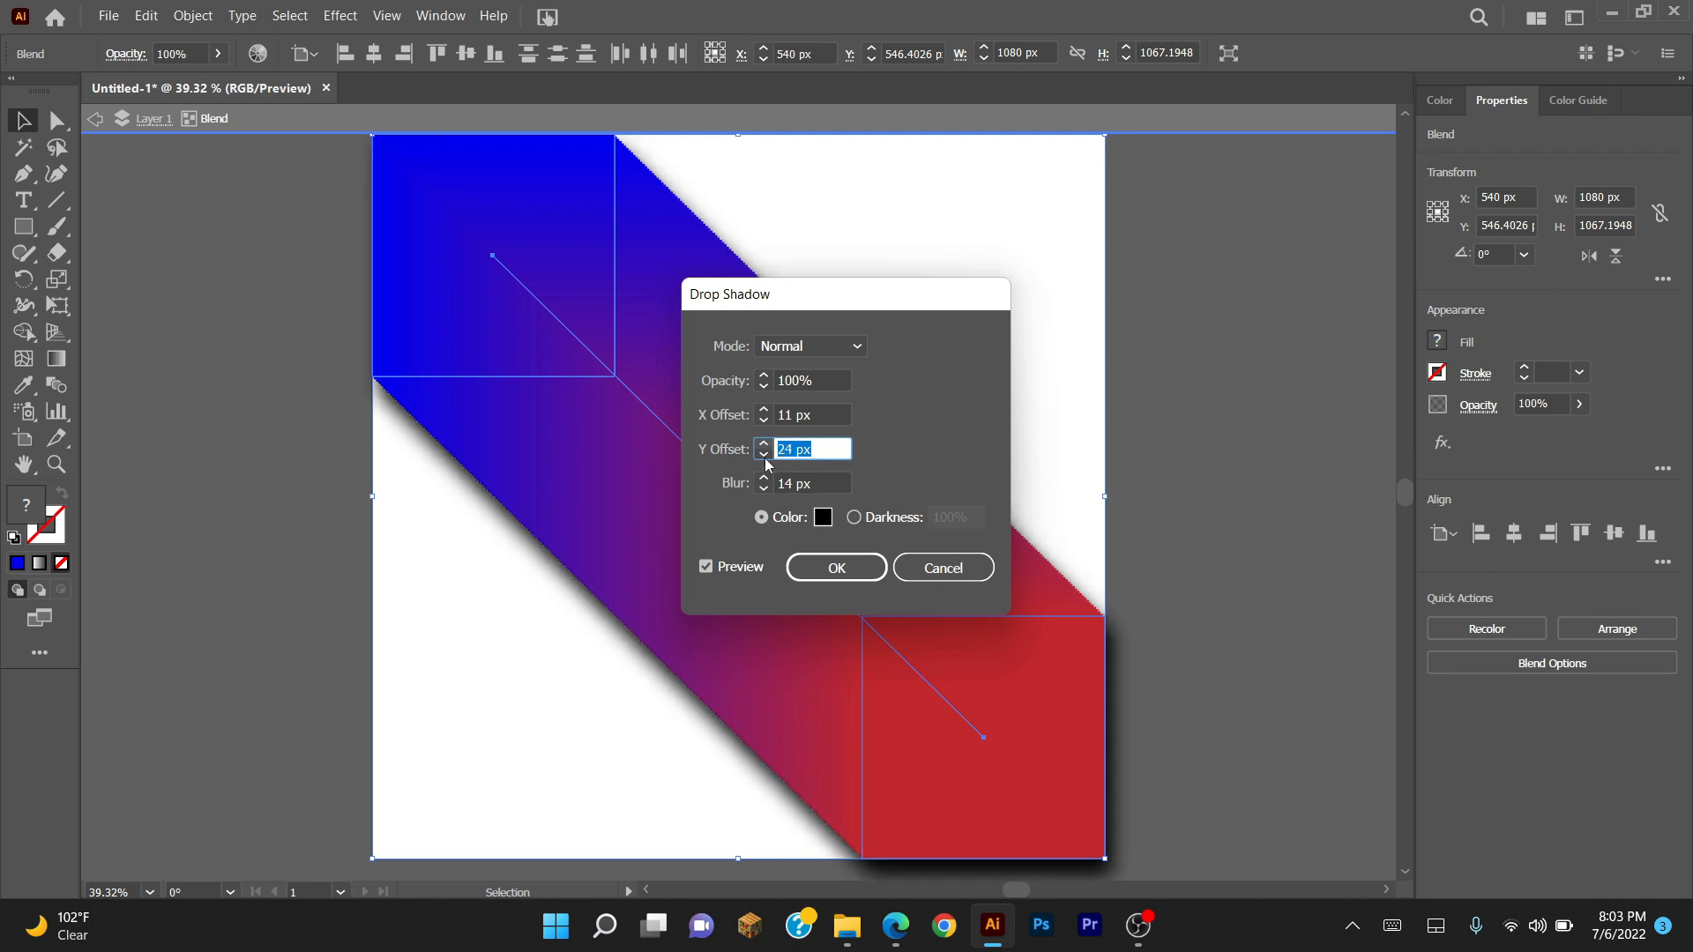
# - Apply the drop shadow to the blend and place a duplicate of the blend offset up and to the right
pyautogui.click(825, 566)
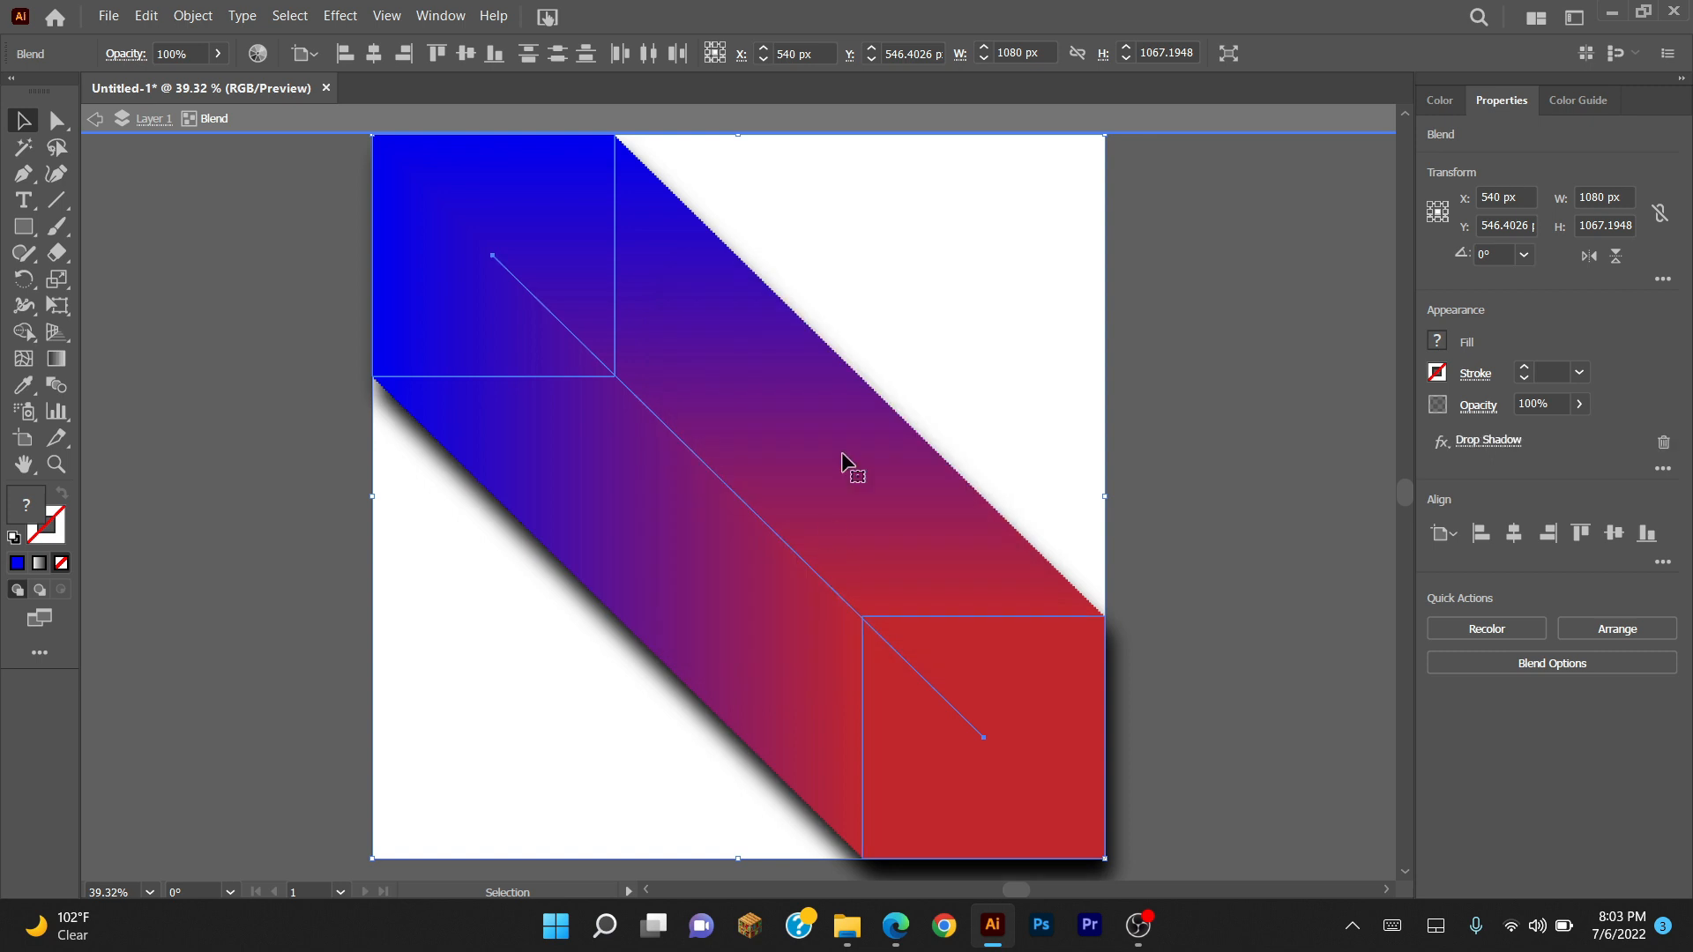
pyautogui.click(938, 318)
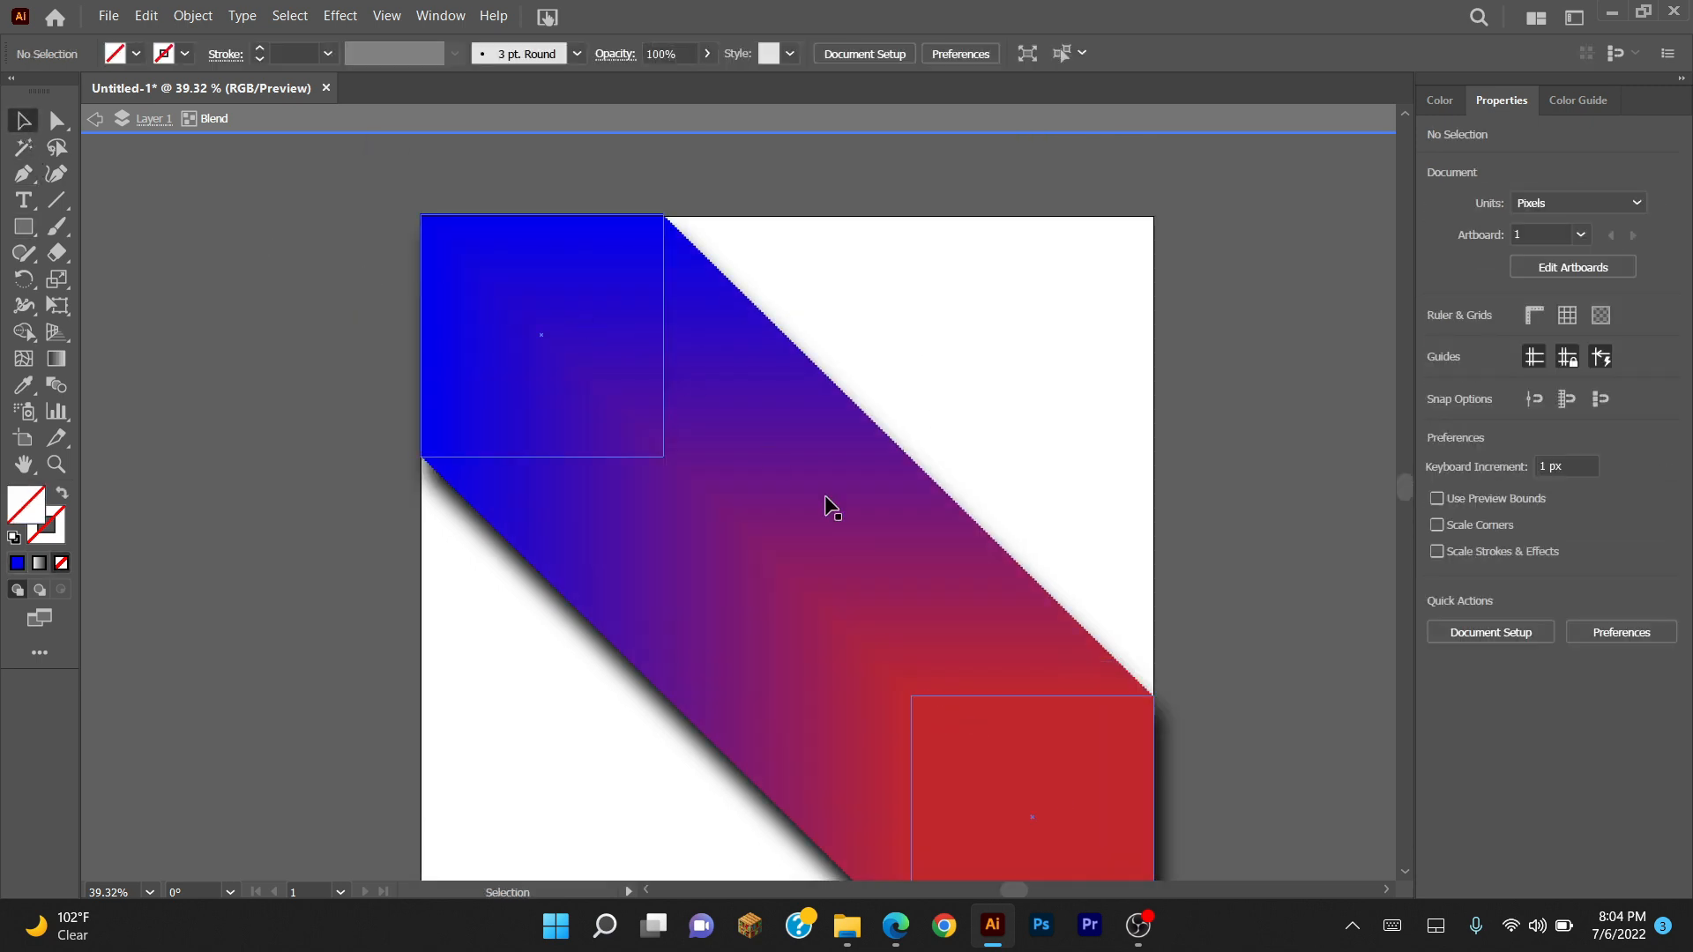
pyautogui.click(663, 367)
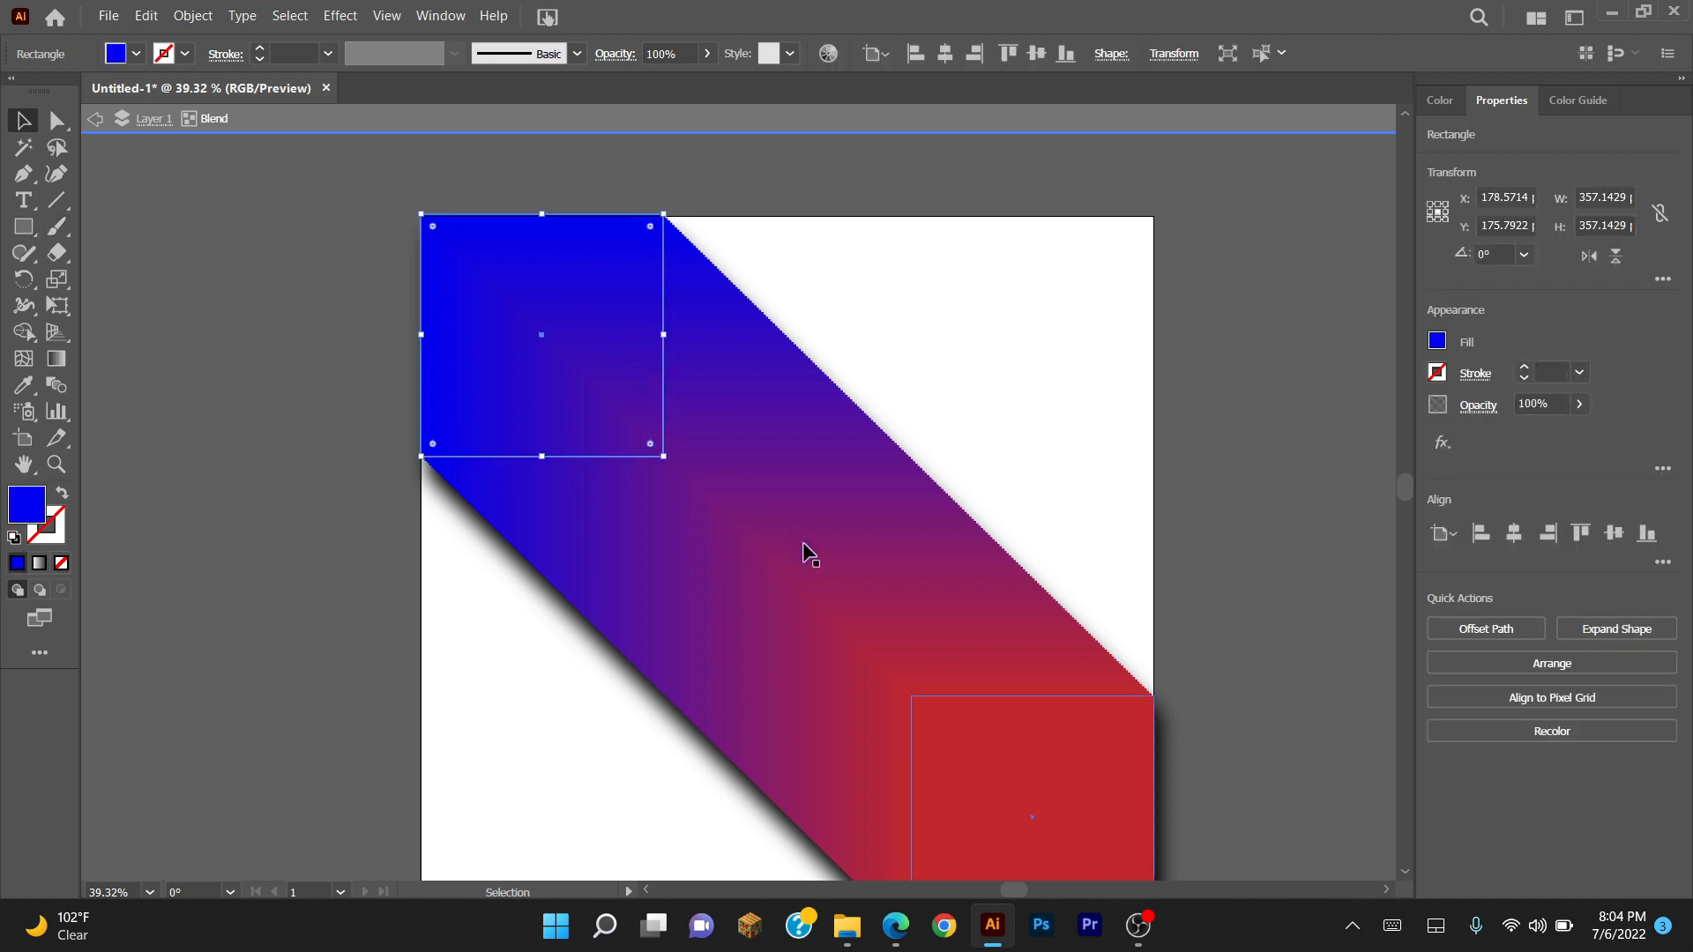
pyautogui.keyDown('shift'); pyautogui.click(1020, 770); pyautogui.keyUp('shift')
pyautogui.moveTo(833, 598); pyautogui.dragTo(1047, 478)
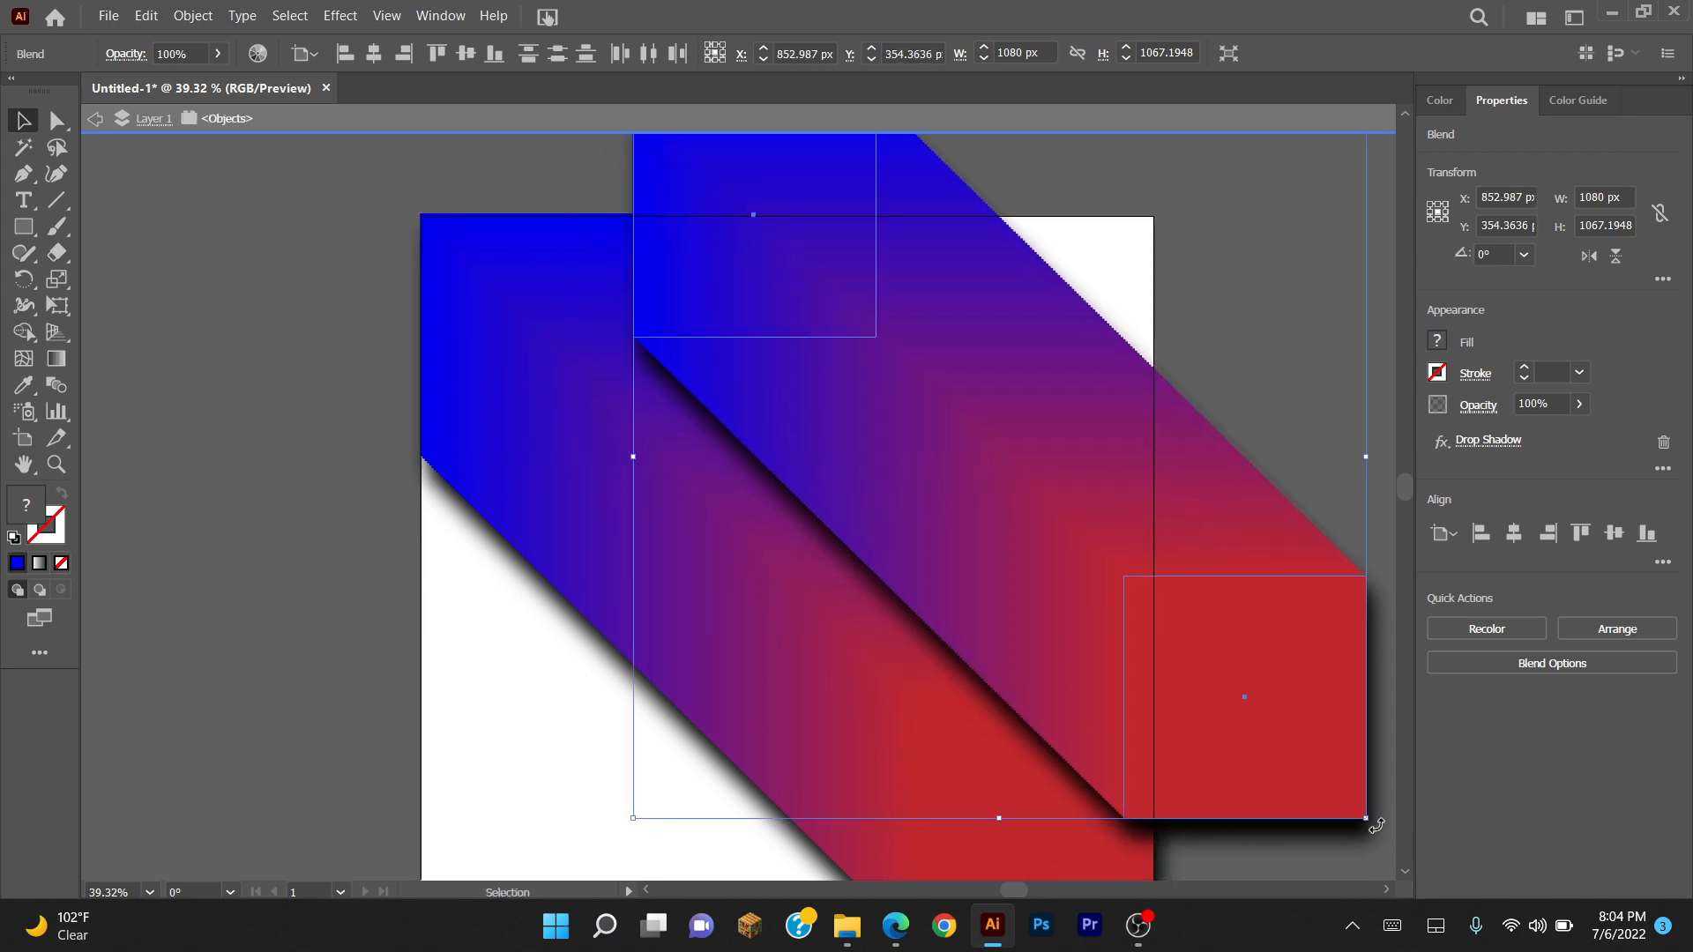
# - Rotate the duplicate blend to 270° and position it over the artboard so the two blends cross as an X
pyautogui.moveTo(1377, 827); pyautogui.dragTo(843, 688)
pyautogui.scroll(-1, 842, 676)
pyautogui.moveTo(925, 650); pyautogui.dragTo(747, 748)
pyautogui.scroll(-1, 809, 754)
pyautogui.moveTo(858, 761); pyautogui.dragTo(806, 598)
pyautogui.moveTo(830, 549); pyautogui.dragTo(786, 614)
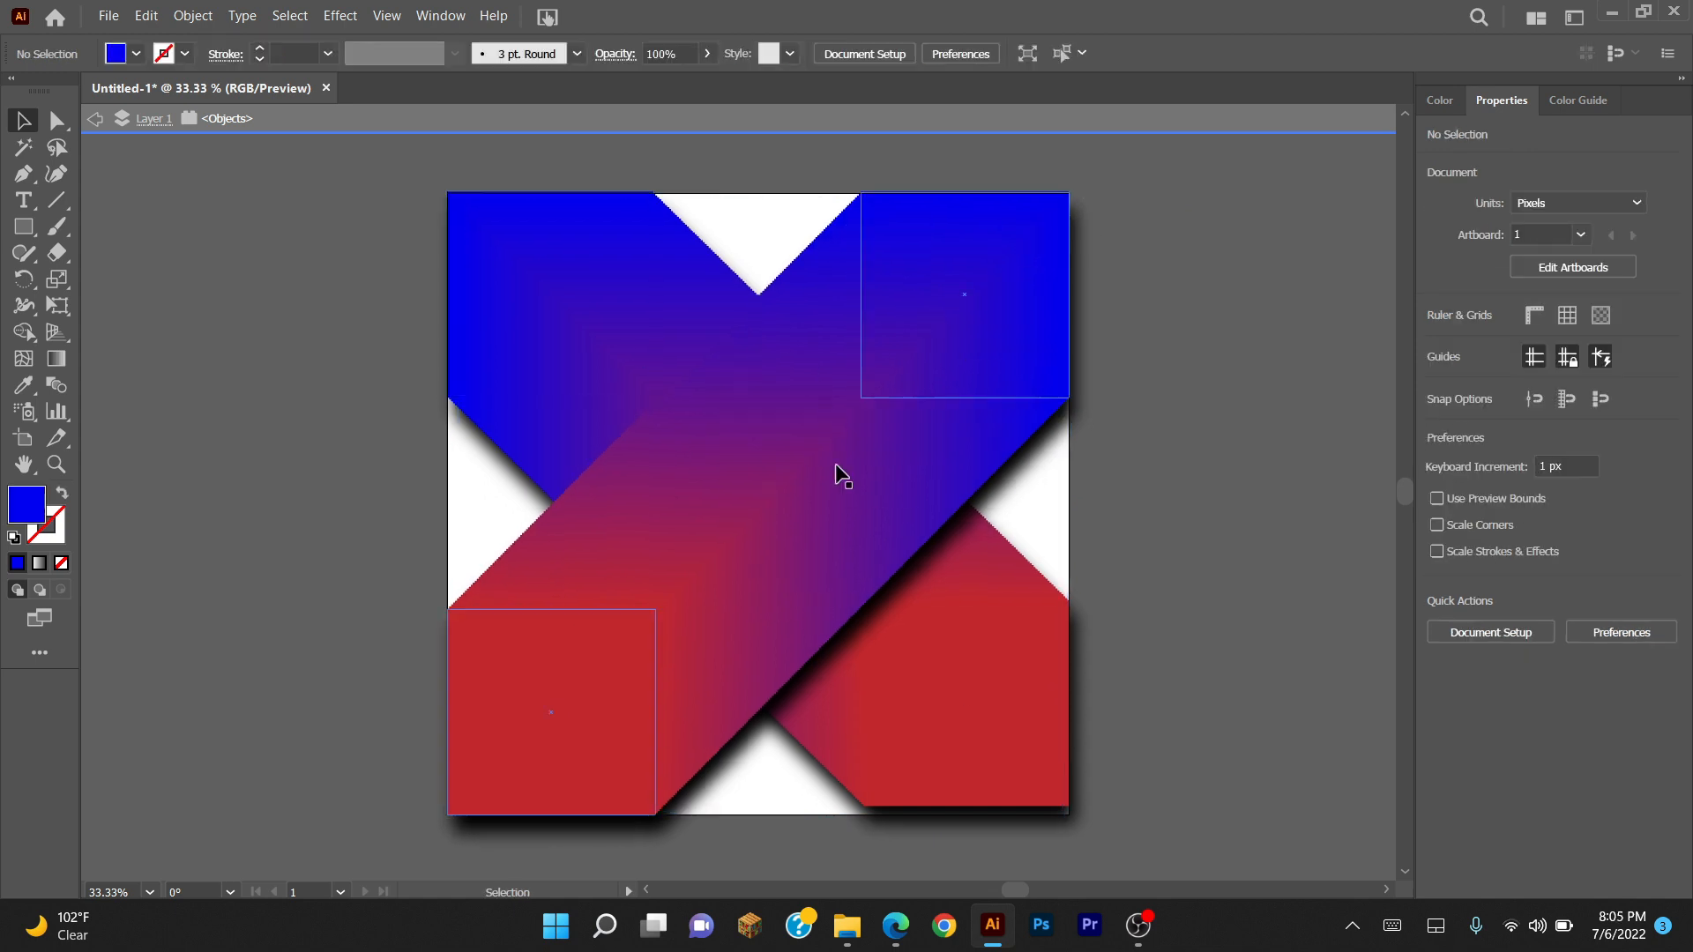
# - Set the opacity of both crossing blends to 75% and deselect them
pyautogui.click(963, 644)
pyautogui.click(767, 494)
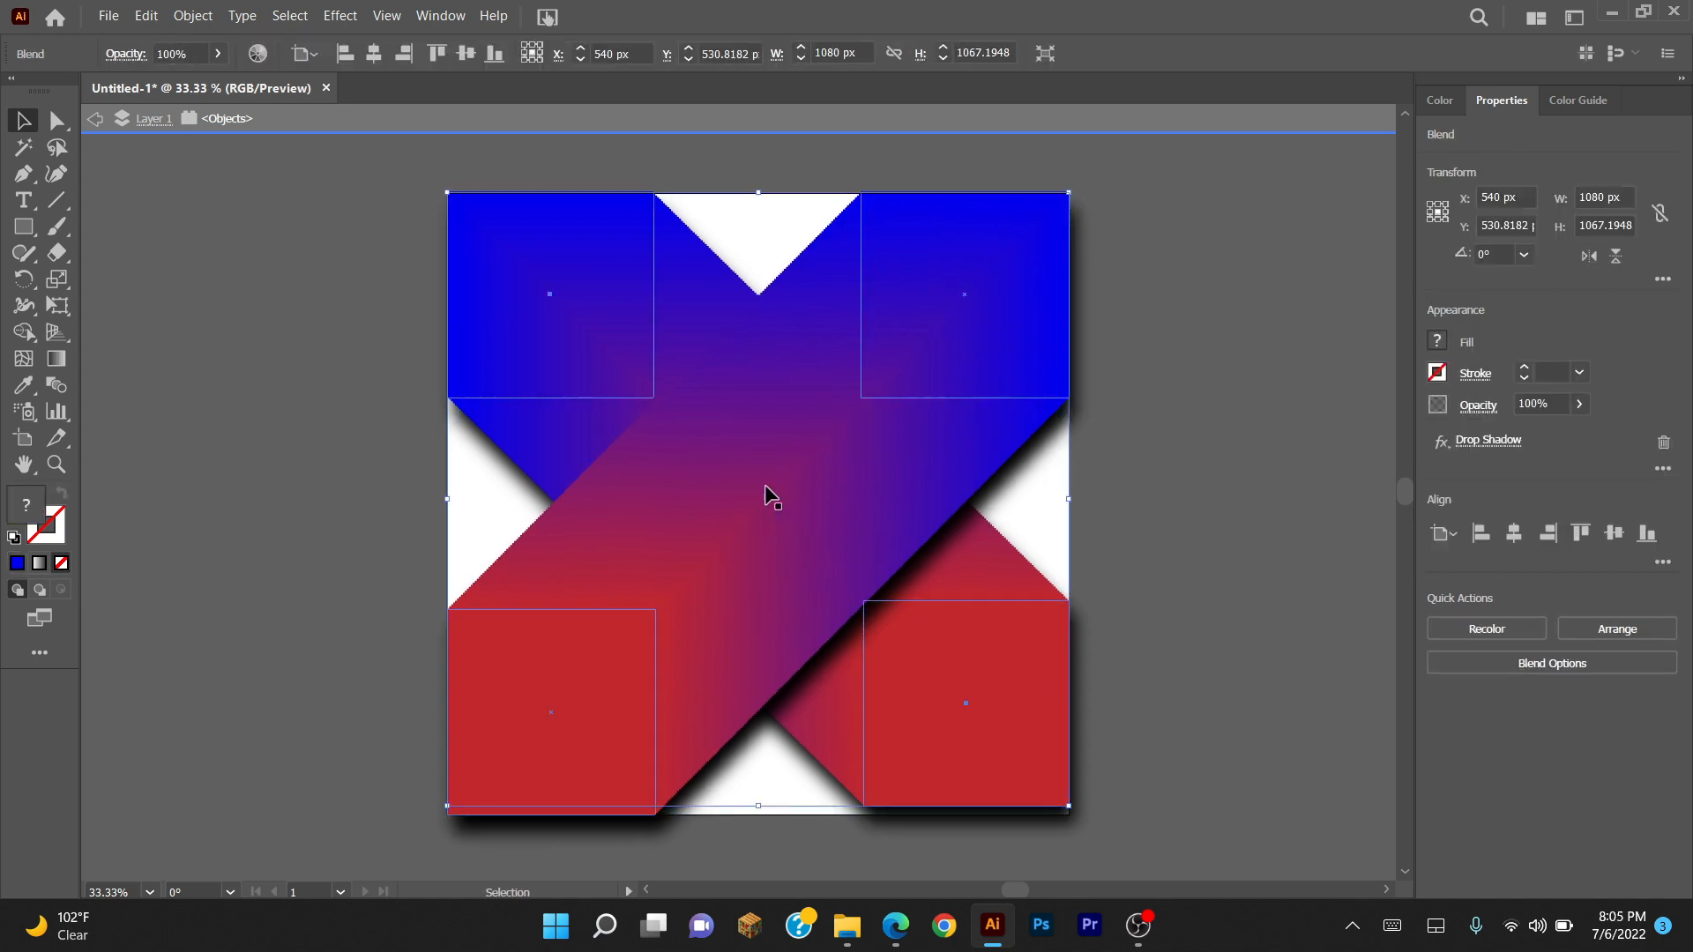
pyautogui.keyDown('shift'); pyautogui.click(558, 291); pyautogui.keyUp('shift')
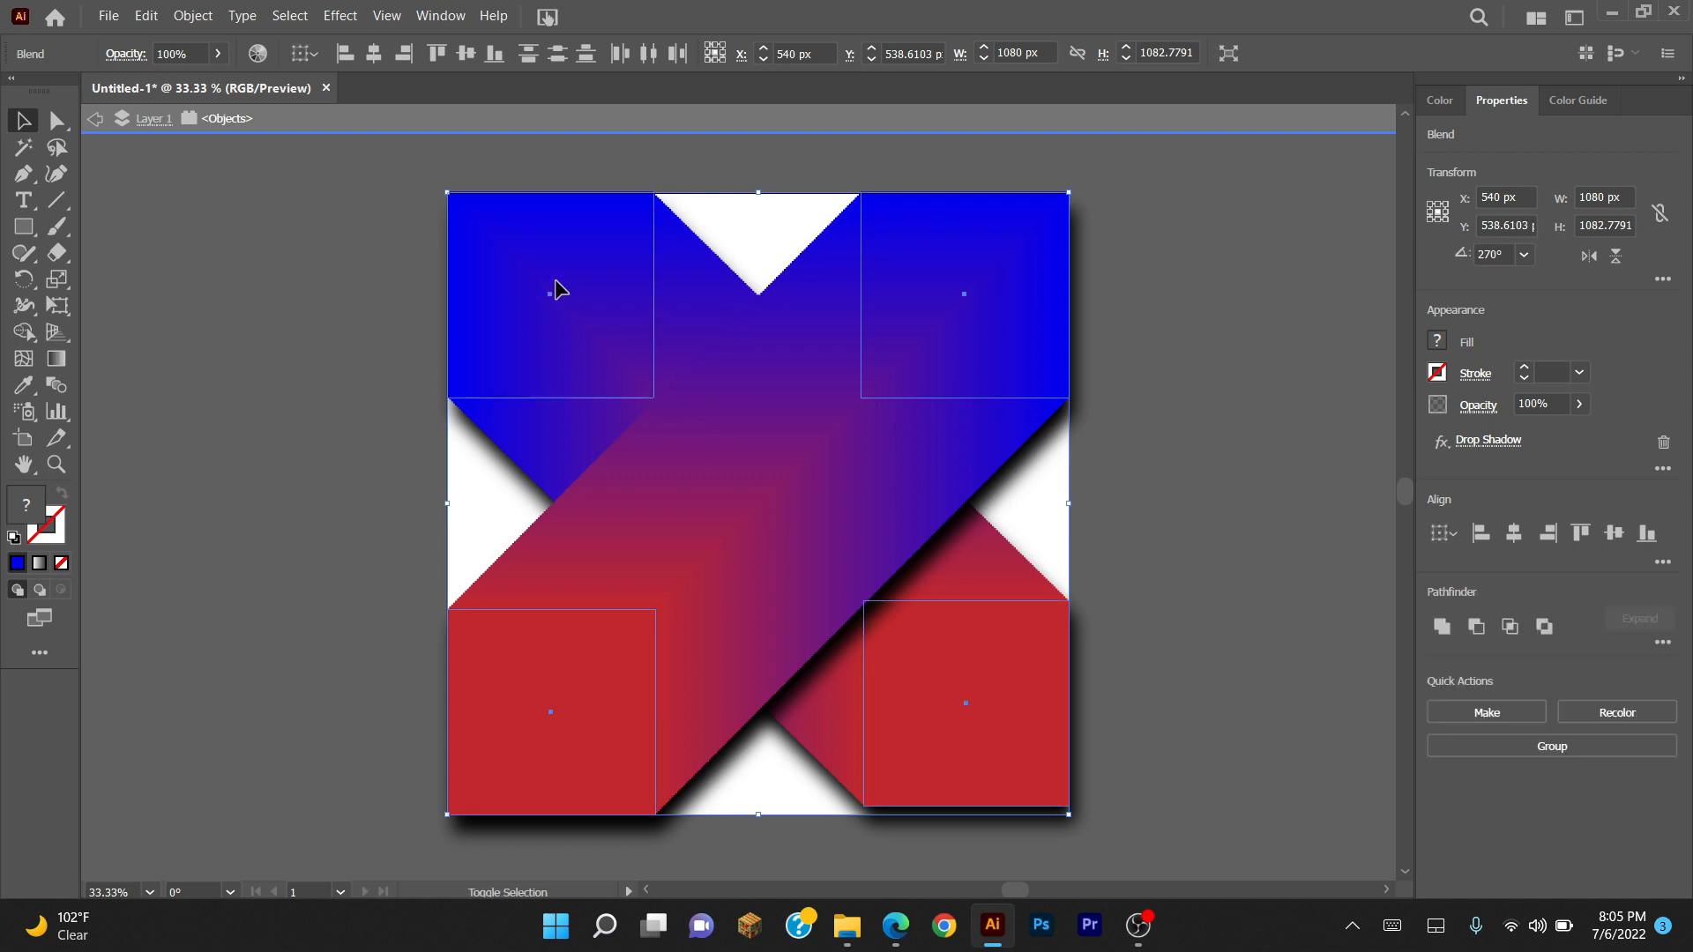
pyautogui.click(1557, 403)
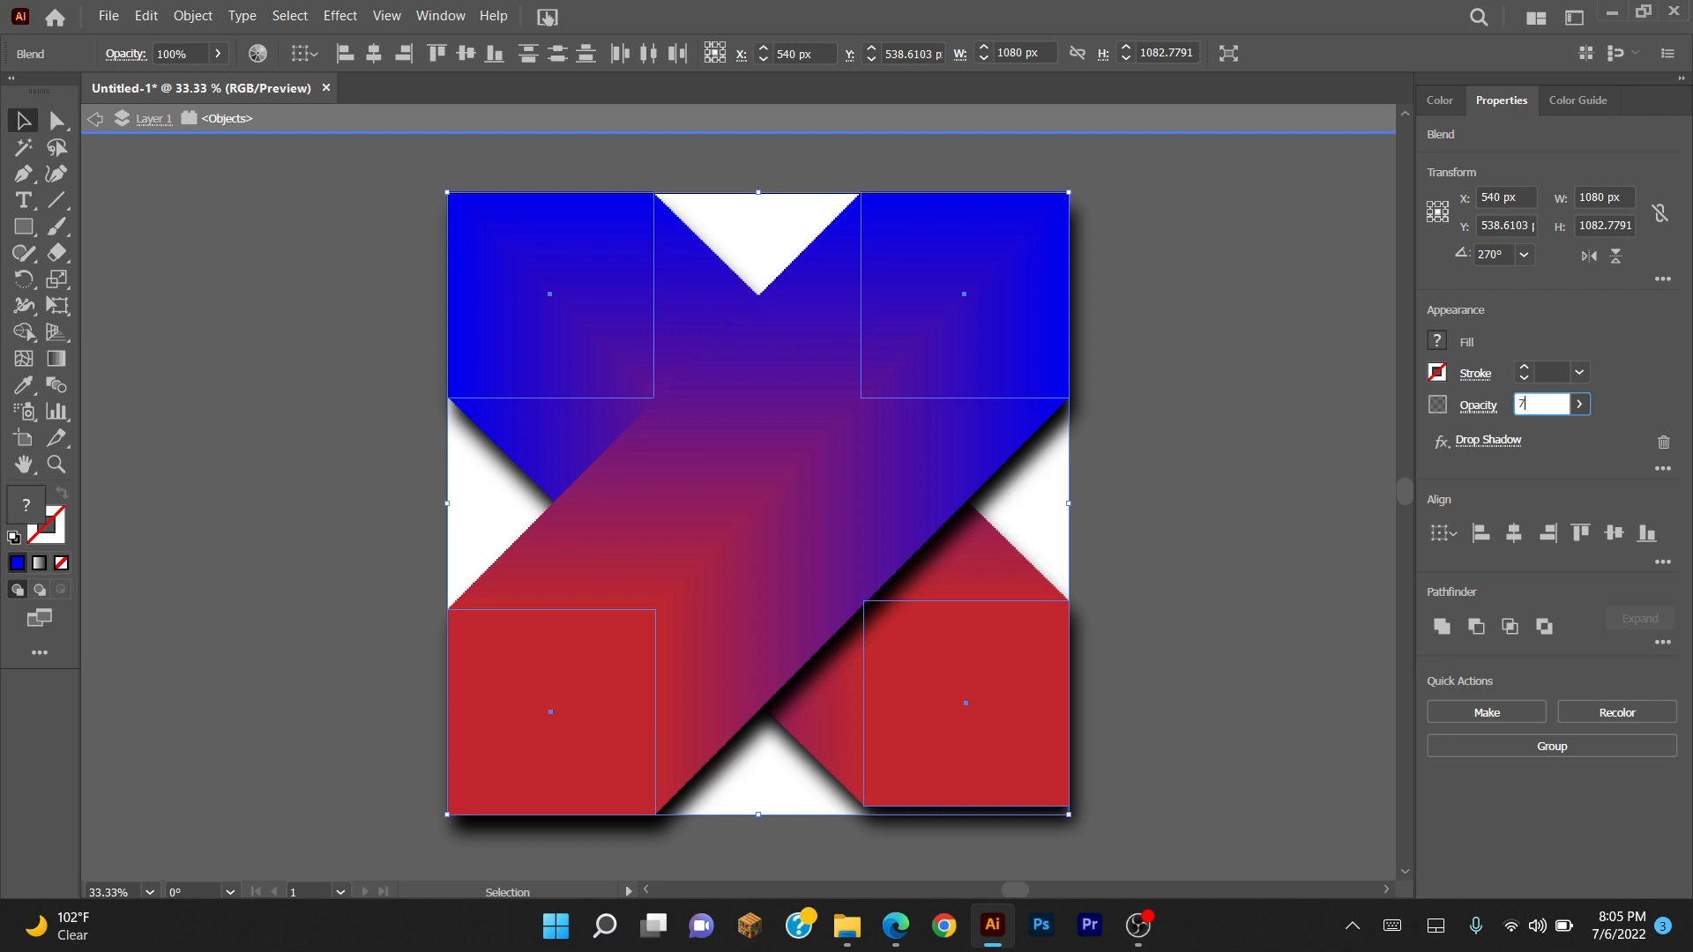
pyautogui.press('Return')
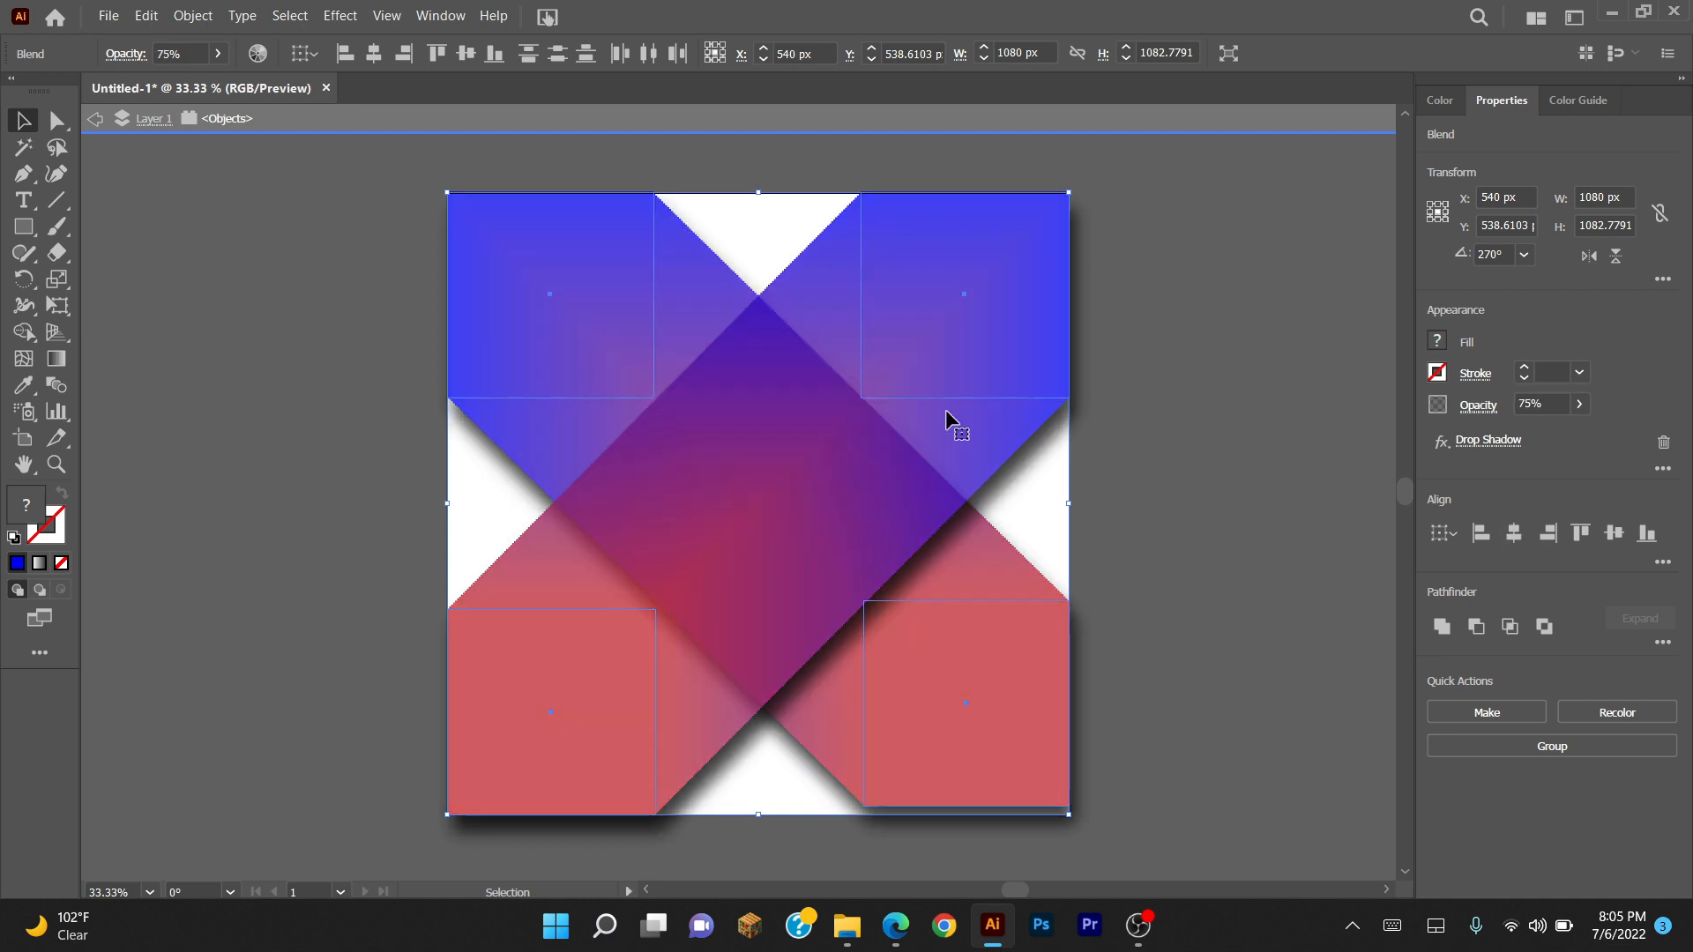
pyautogui.click(109, 276)
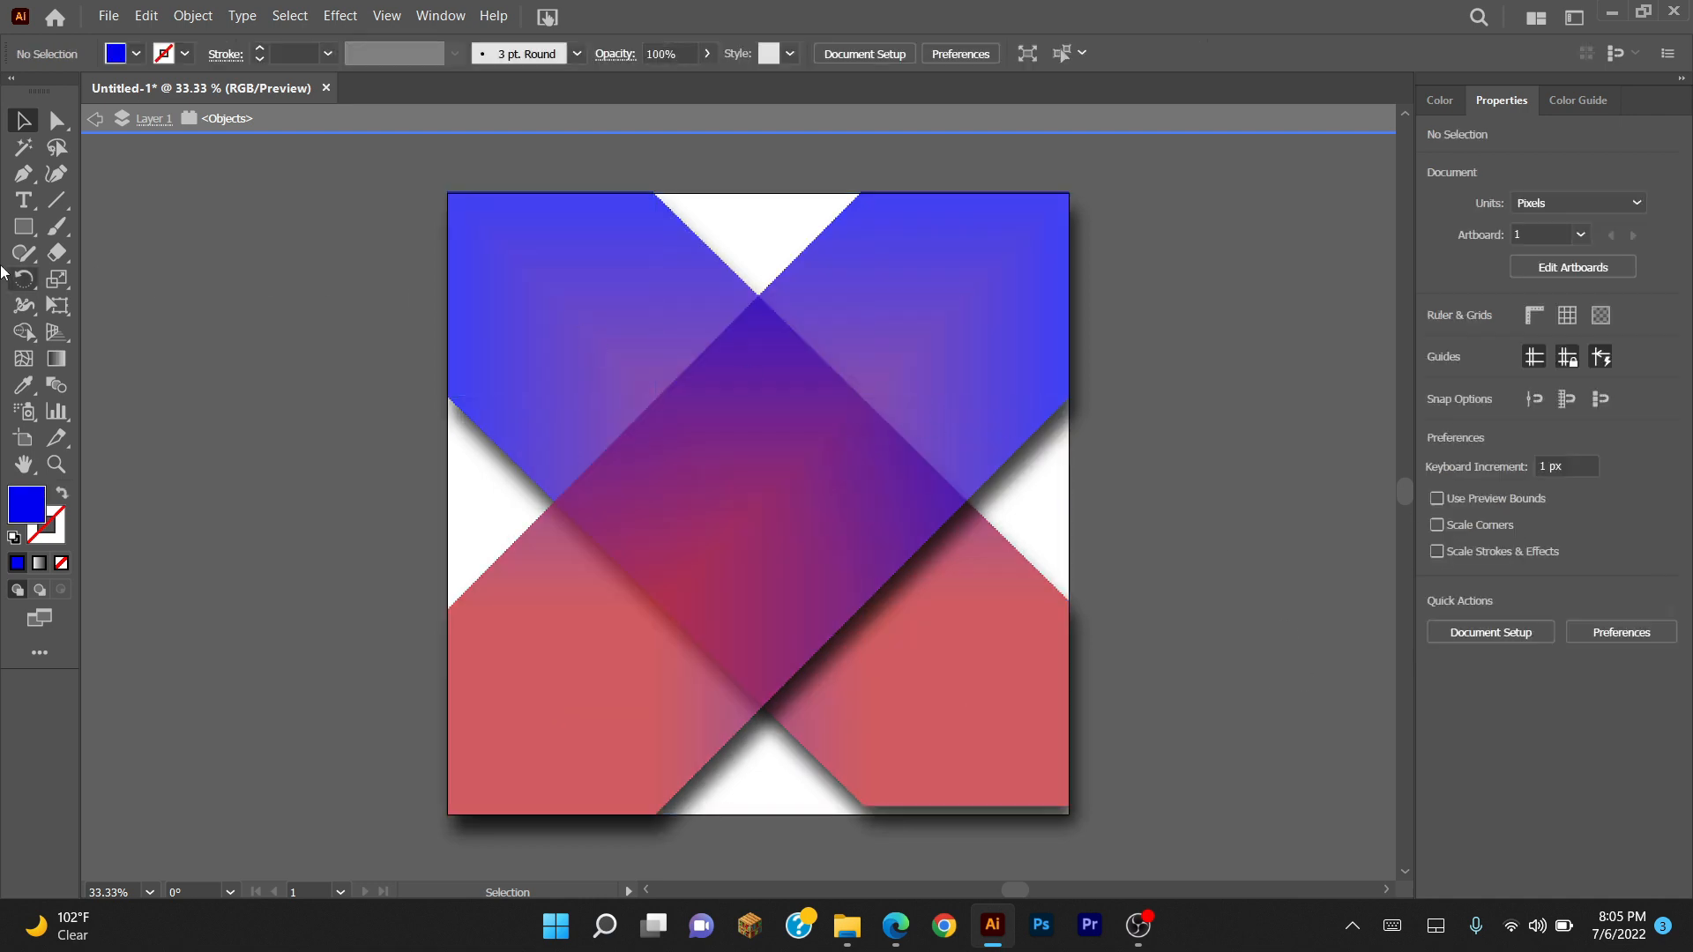
# - Add the person's name as black Myriad Pro text, about 115 pt, at the centre of the crossing blends
pyautogui.click(23, 200)
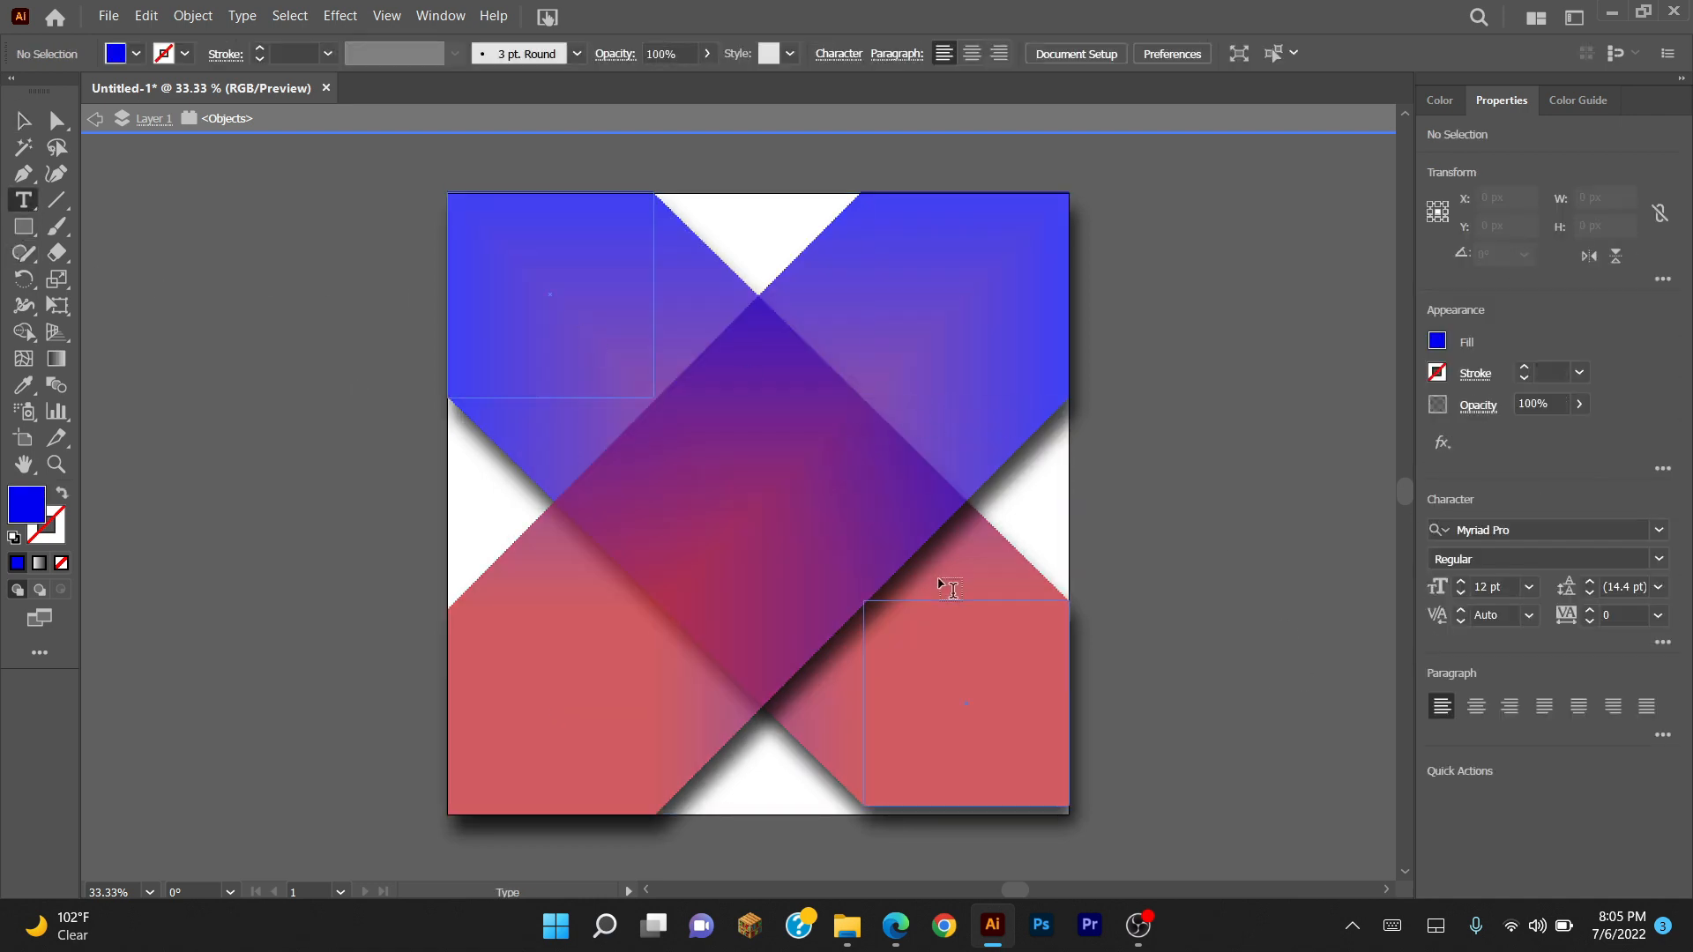
pyautogui.click(658, 478)
pyautogui.press('BackSpace')
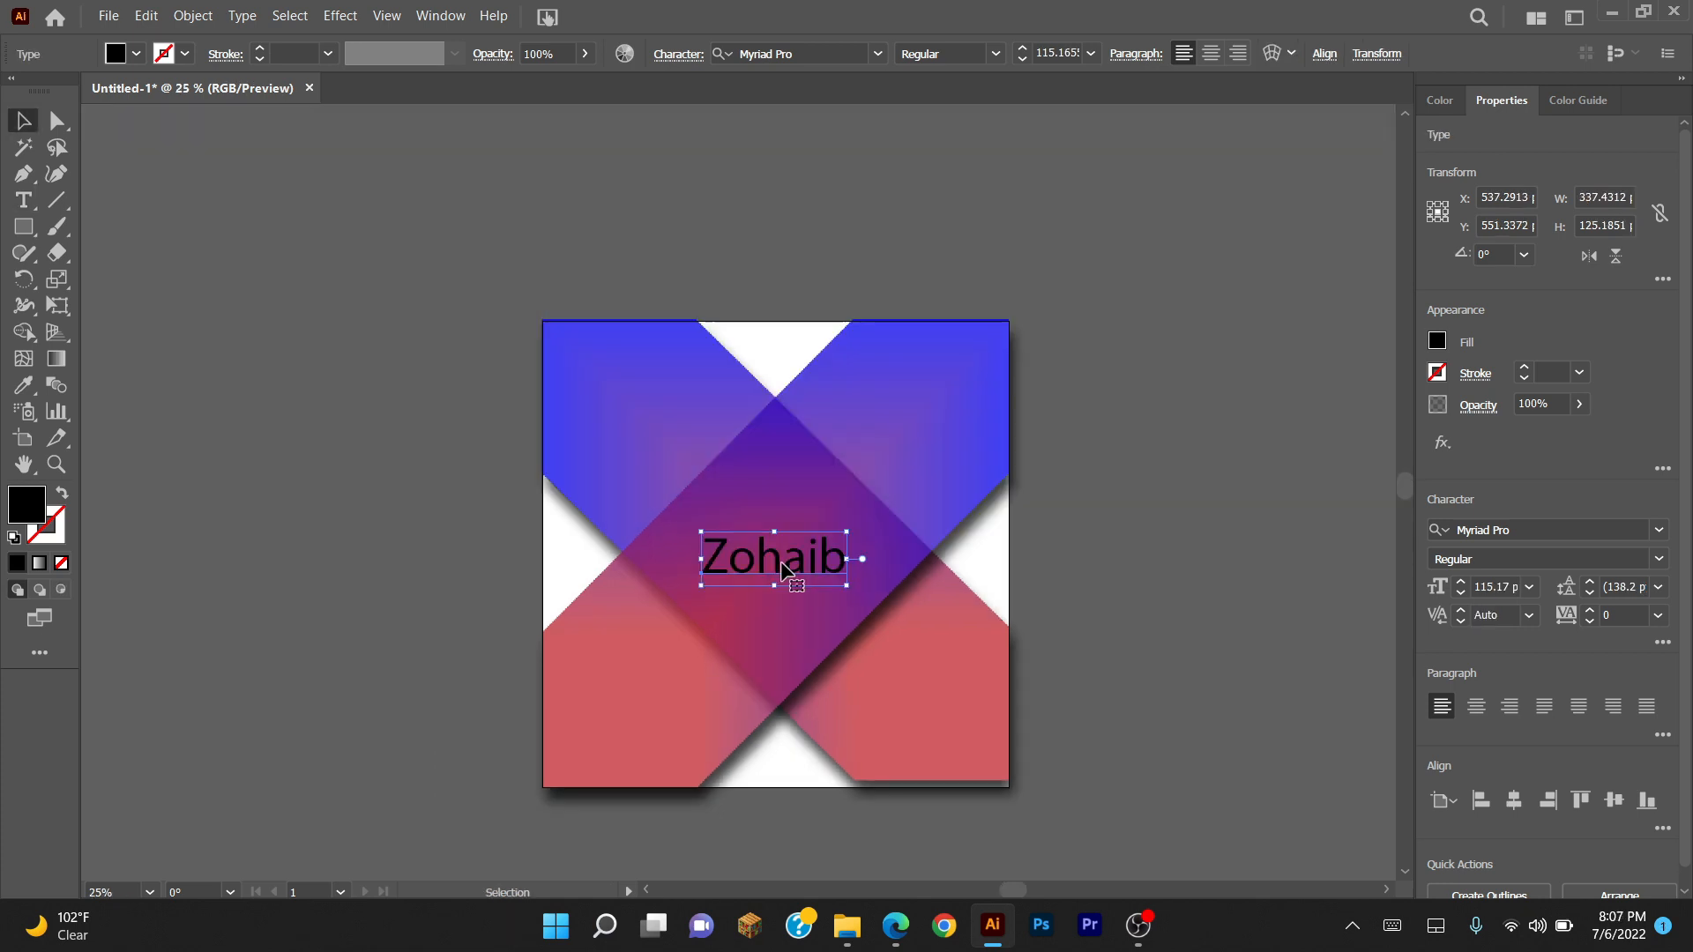
pyautogui.click(1128, 584)
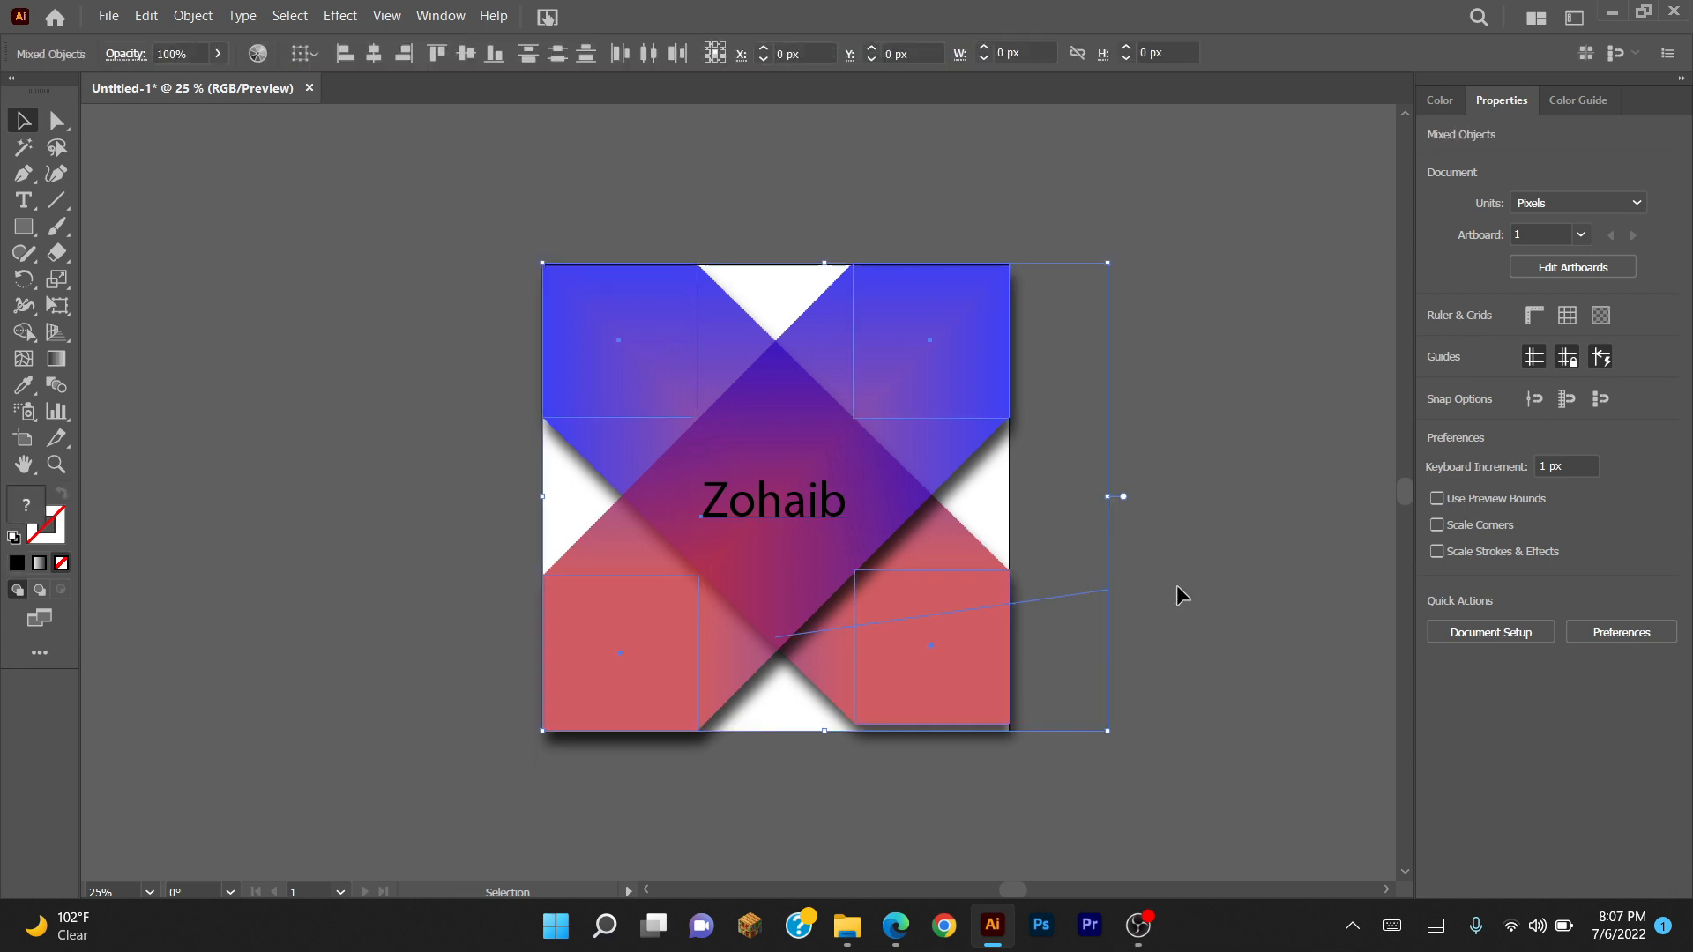
# - Cover the artboard with a square about 1083 px wide and fill it with purple
pyautogui.click(1186, 593)
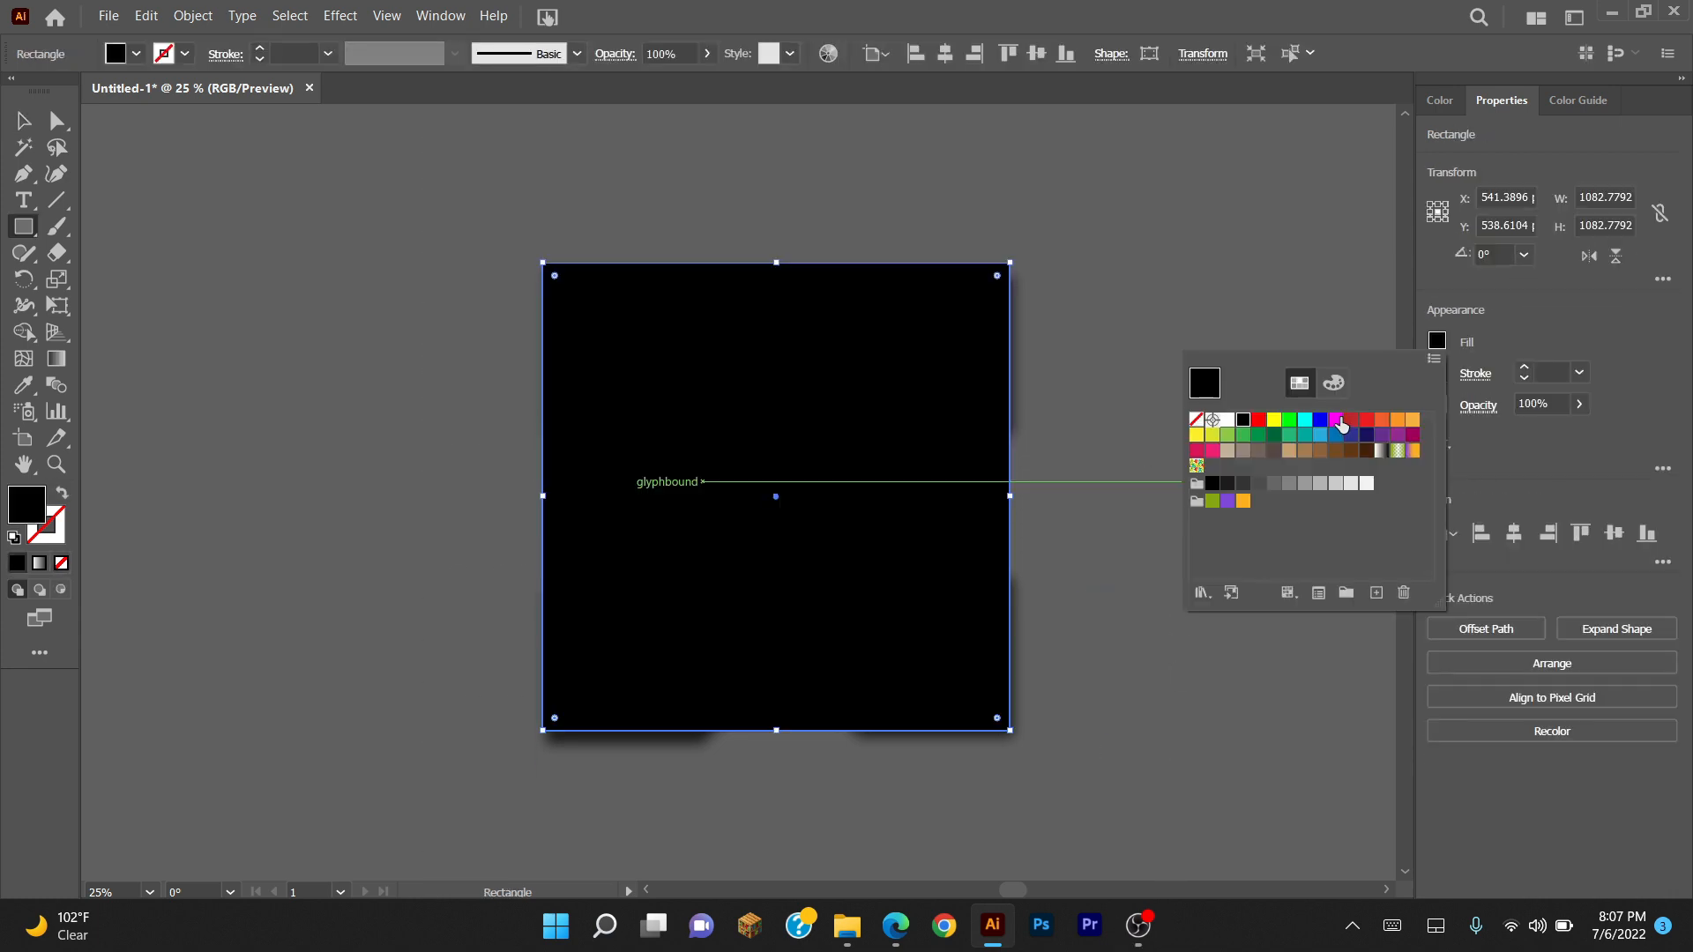
pyautogui.click(1394, 435)
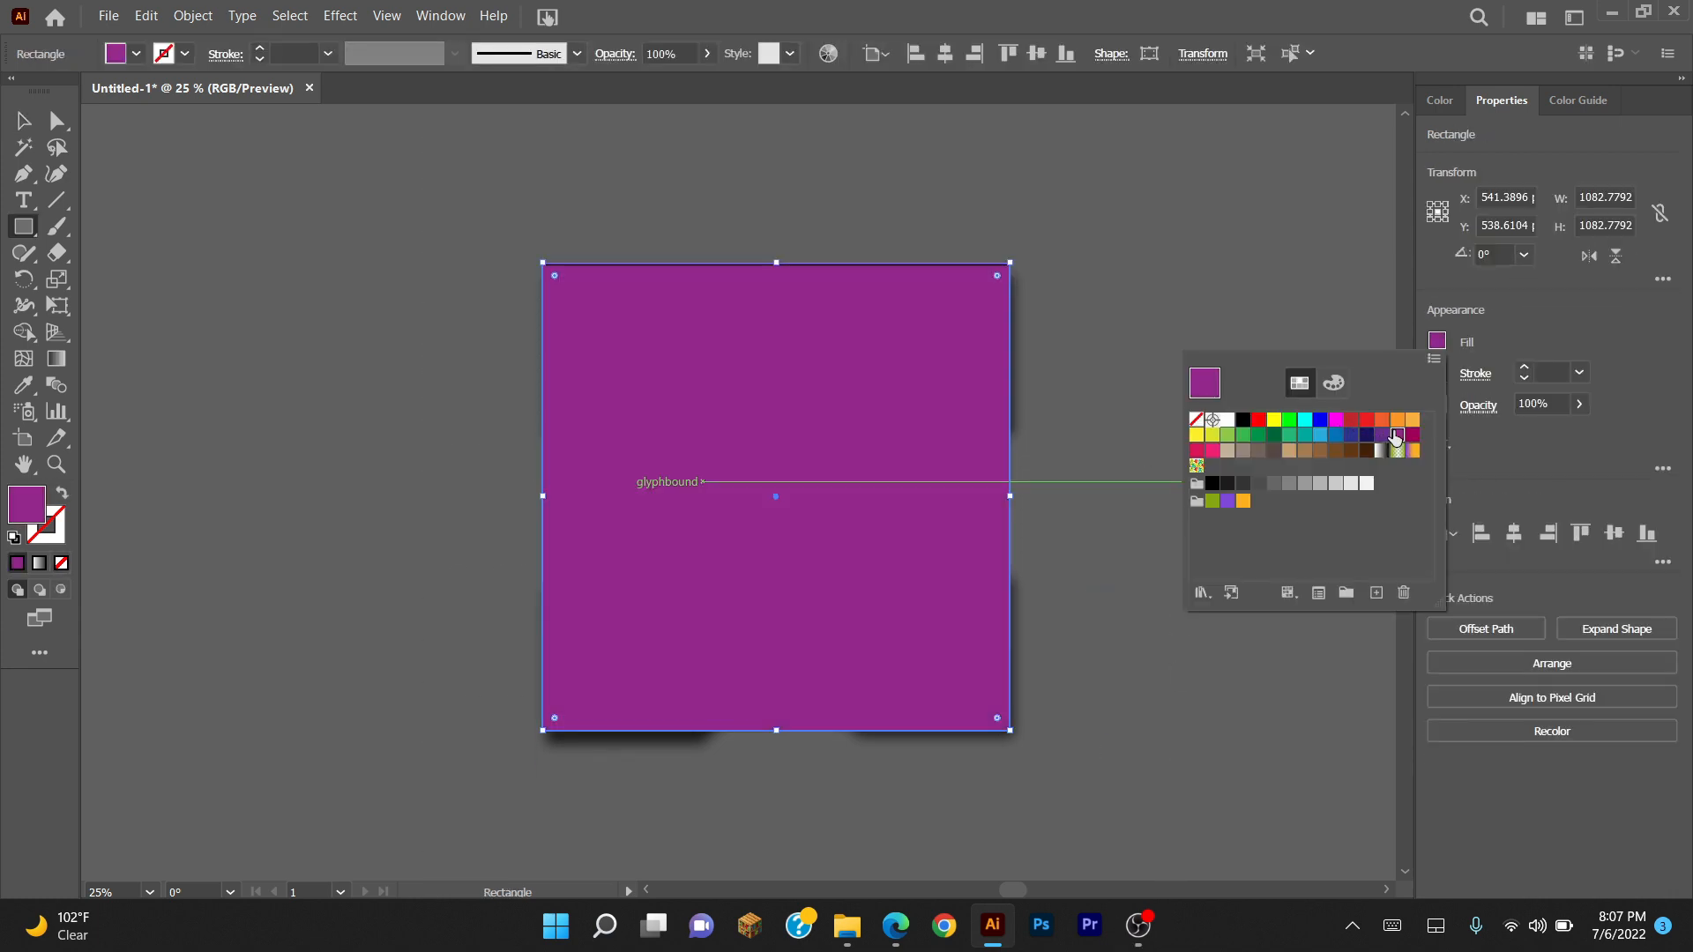
# - Try an opacity of 78% on the purple square
pyautogui.click(1551, 406)
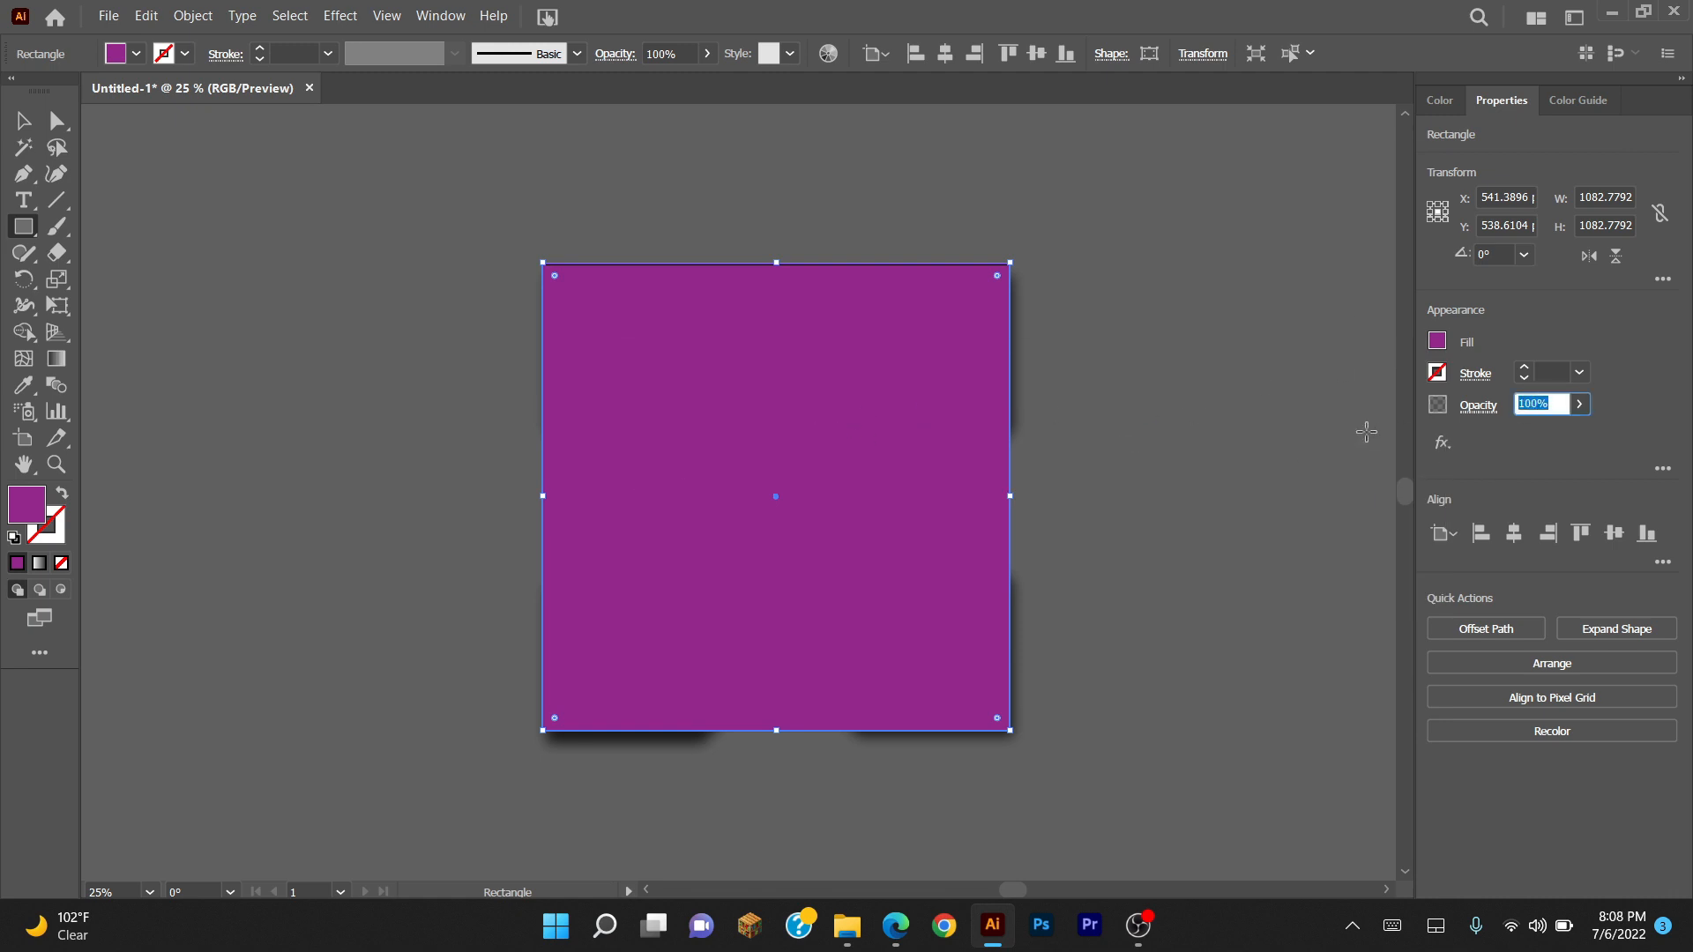
pyautogui.write('78')
pyautogui.press('Return')
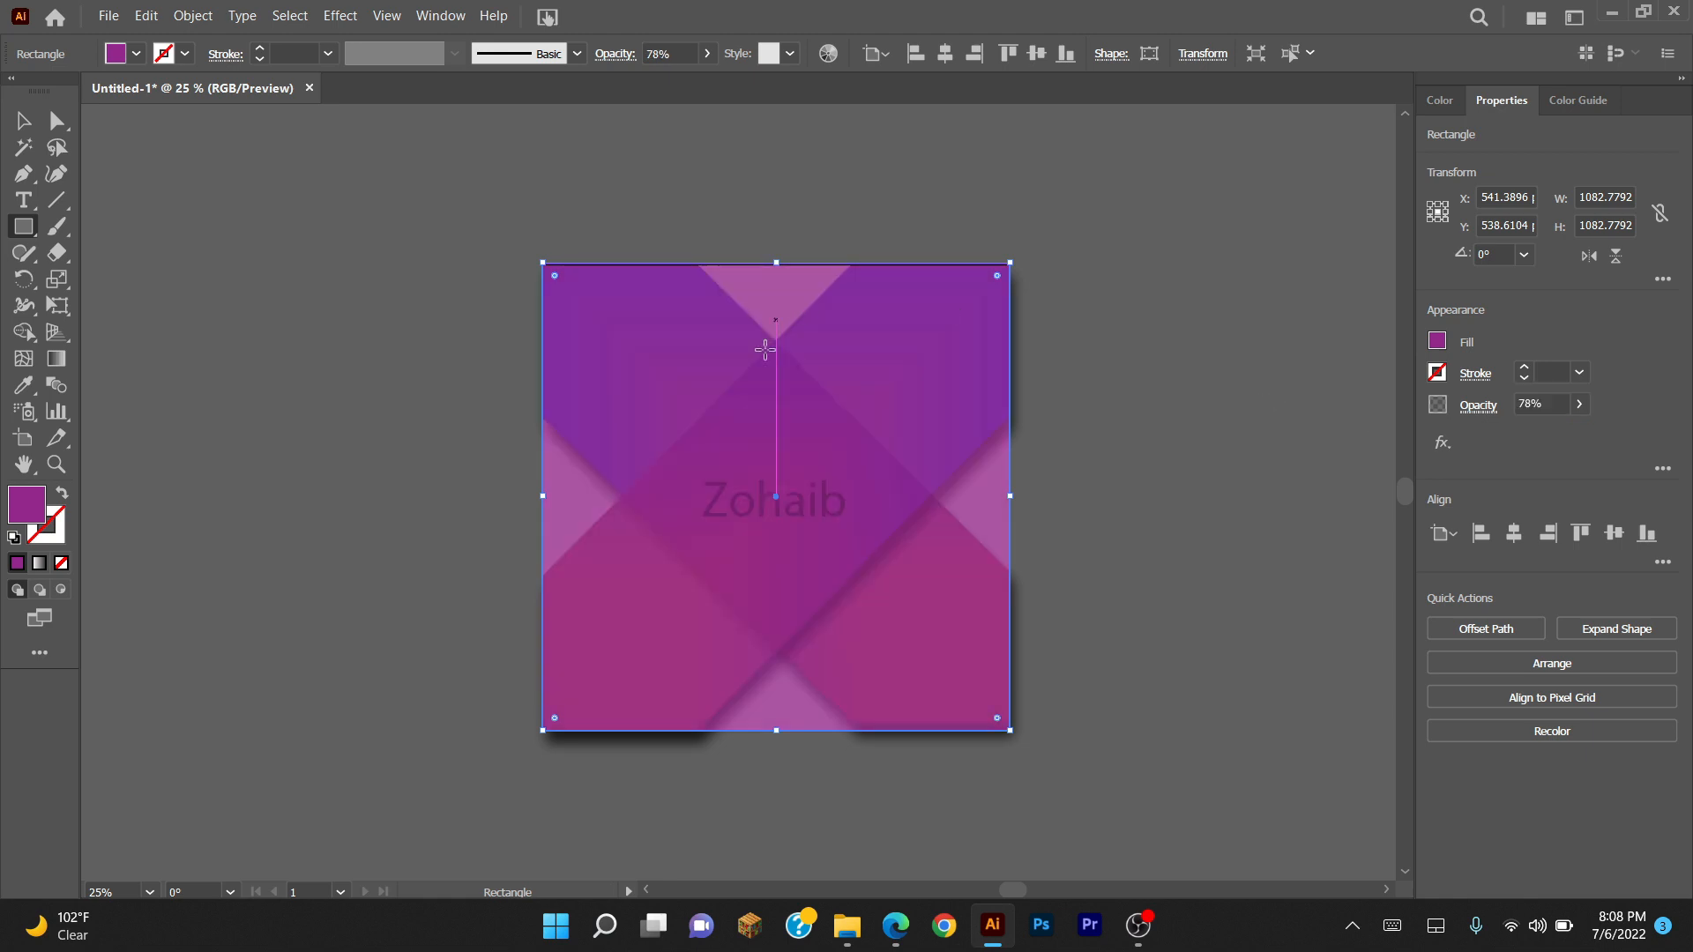
# - Set the purple square's opacity to 50% and send it behind all other artwork
pyautogui.click(1548, 403)
pyautogui.write('50')
pyautogui.press('Return')
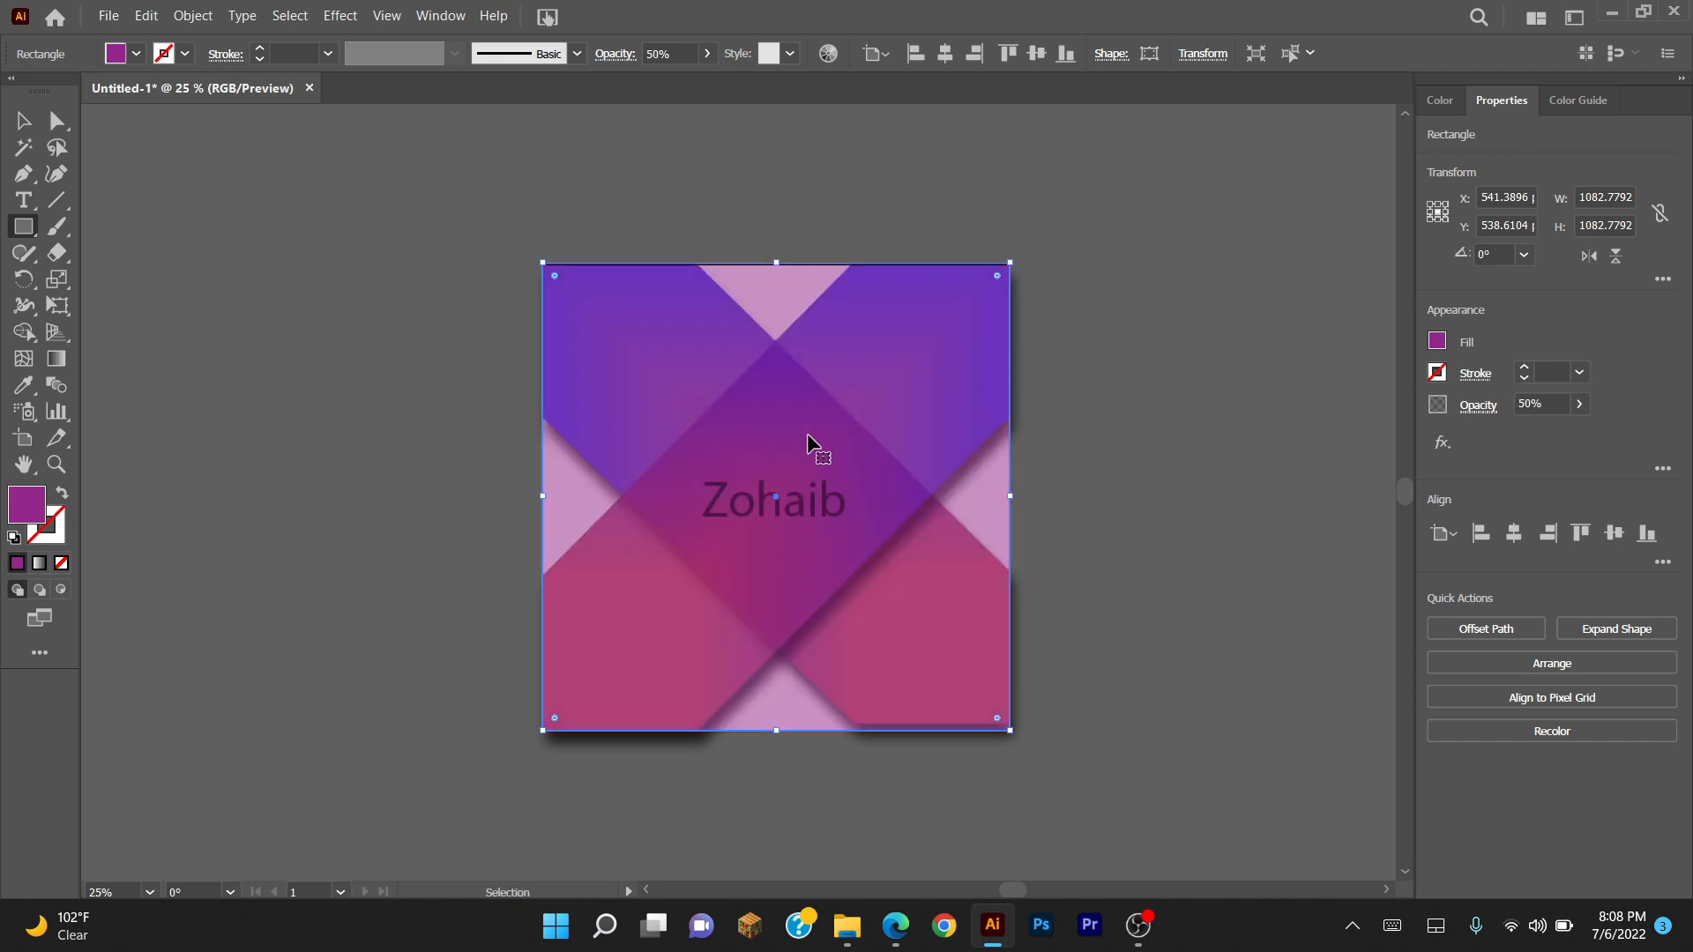
pyautogui.hotkey('ctrl', 'shift', '[')
# - Enlarge the name text to about 169 pt and recentre it on the crossing blends
pyautogui.click(24, 120)
pyautogui.click(144, 163)
pyautogui.moveTo(685, 471); pyautogui.dragTo(936, 569)
pyautogui.moveTo(855, 536); pyautogui.dragTo(822, 512)
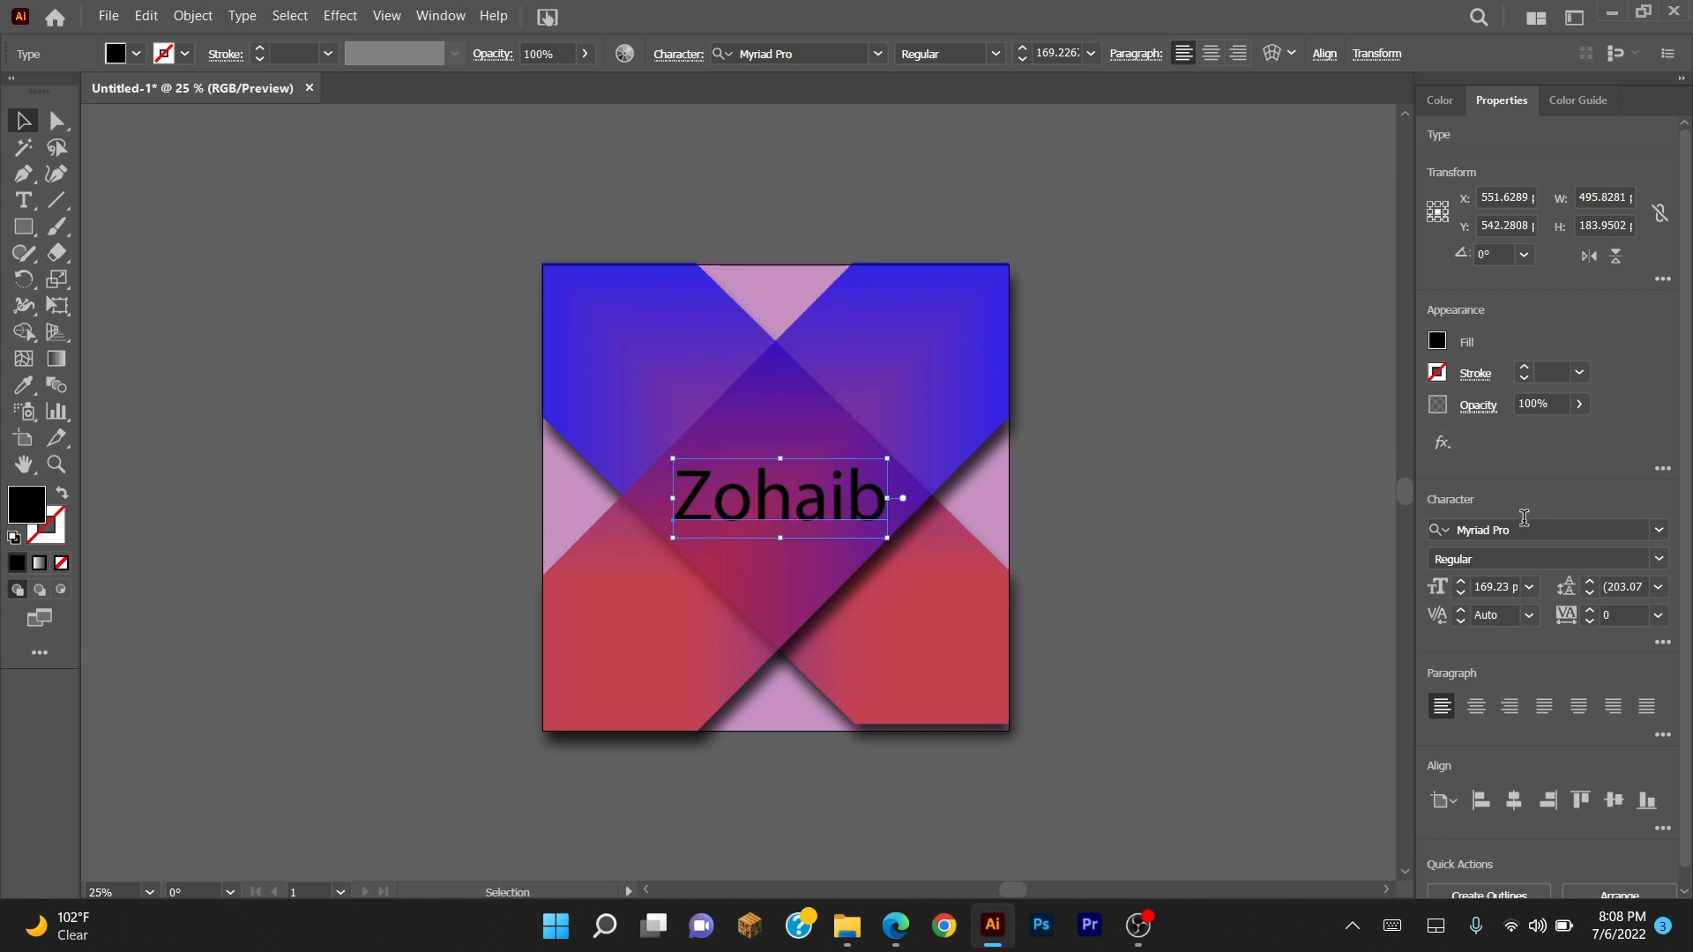
# - Change the name text's font to Arial Rounded MT Bold, fit it at the centre of the design and deselect it
pyautogui.click(1659, 530)
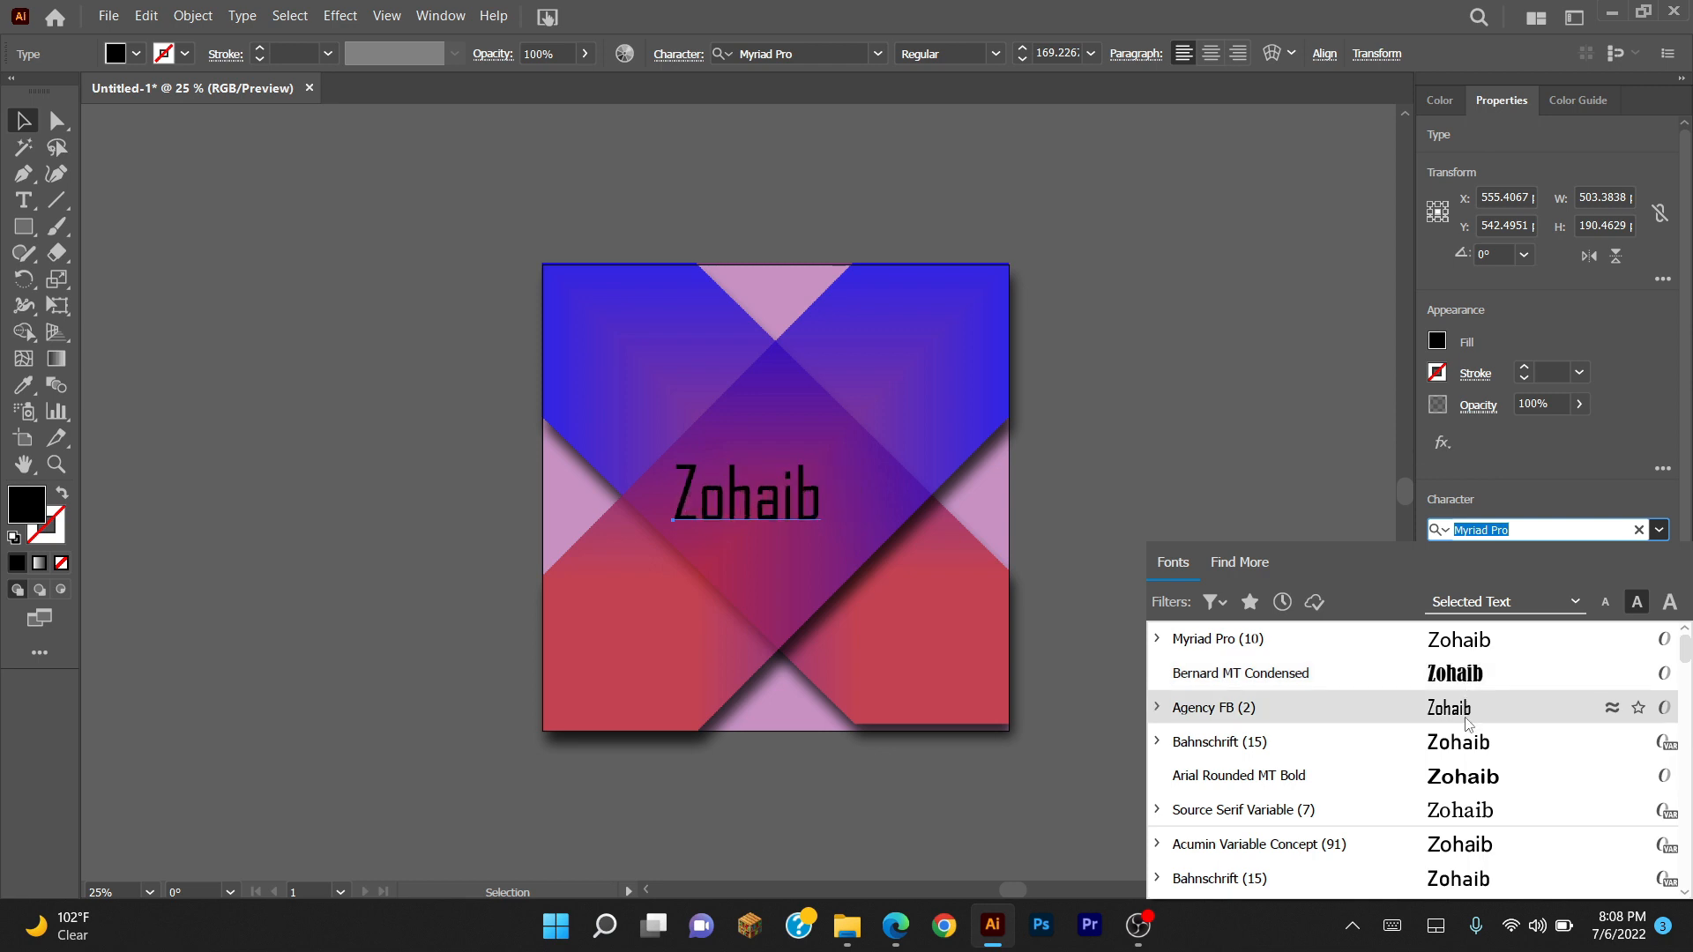
pyautogui.click(1457, 777)
pyautogui.moveTo(863, 500); pyautogui.dragTo(889, 463)
pyautogui.click(1139, 440)
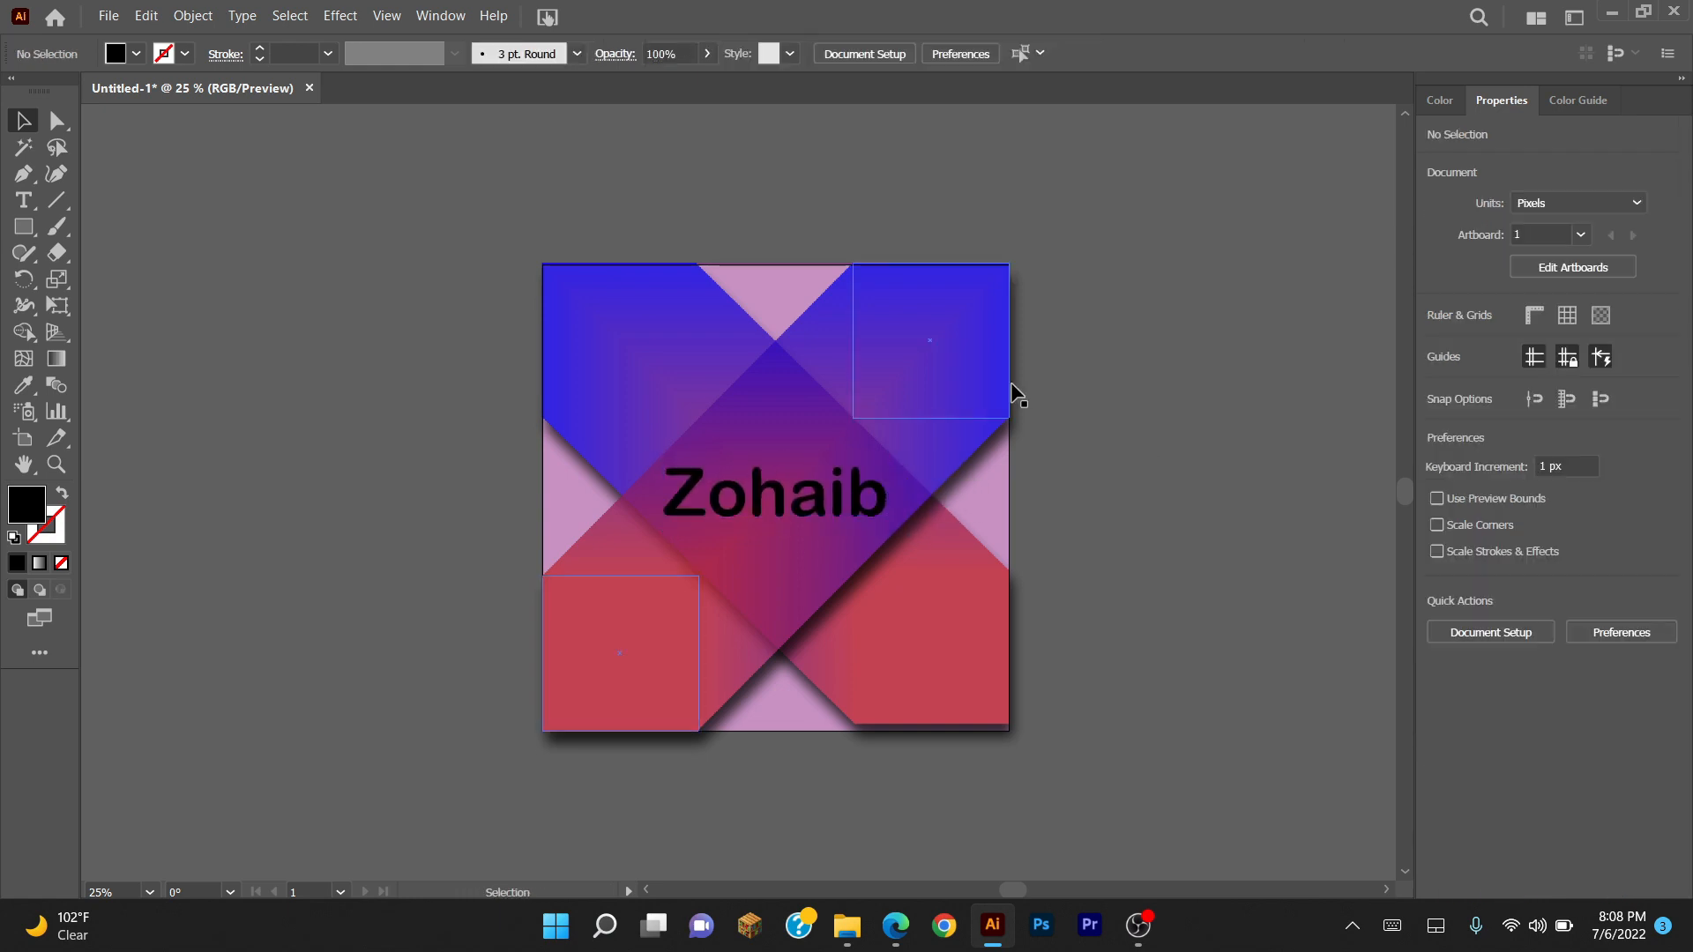